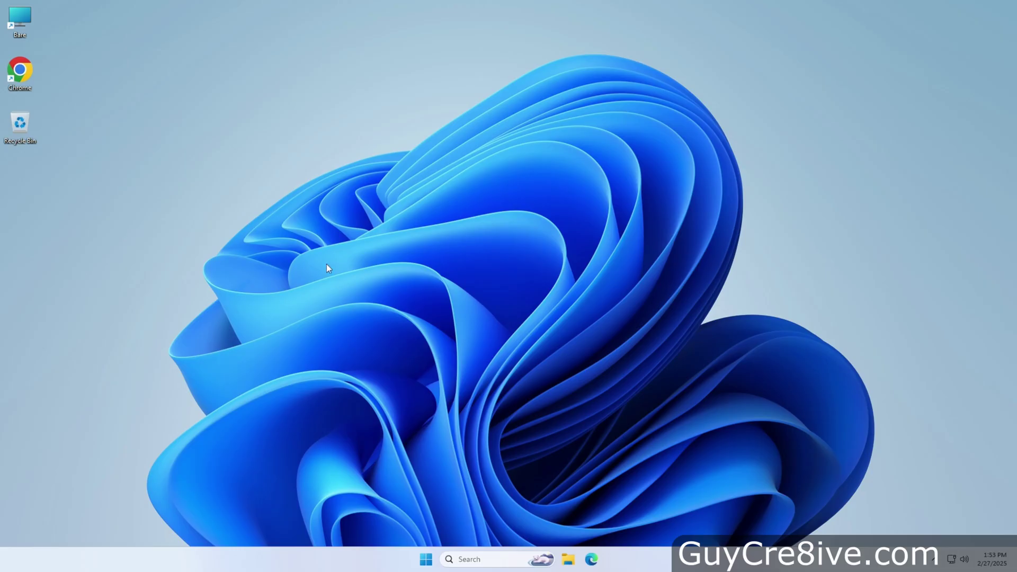
- Open This PC, look inside Storage (S:), then return to the drive list
{"action": "double_click", "coordinate": [29, 19]}
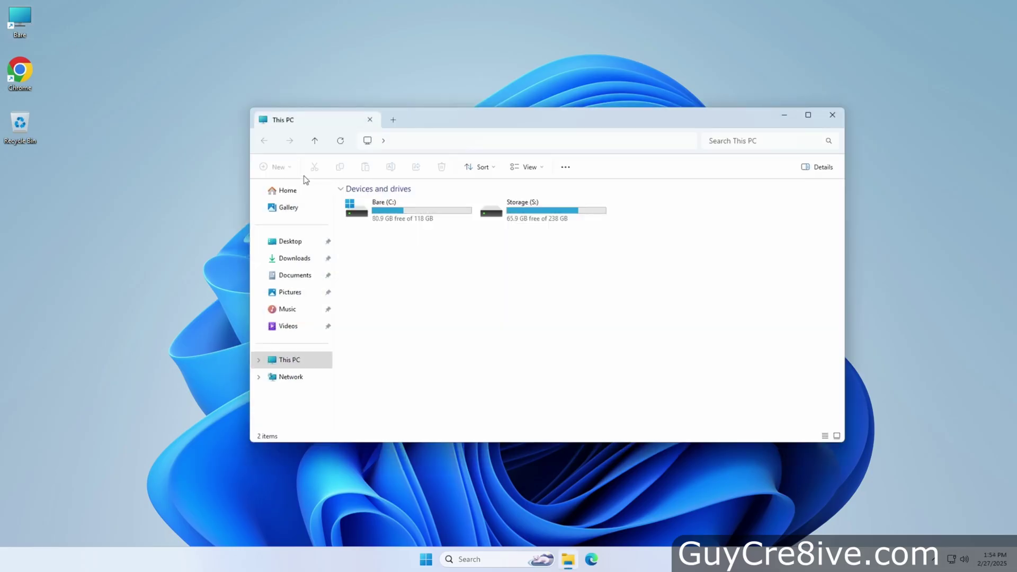
{"action": "double_click", "coordinate": [493, 219]}
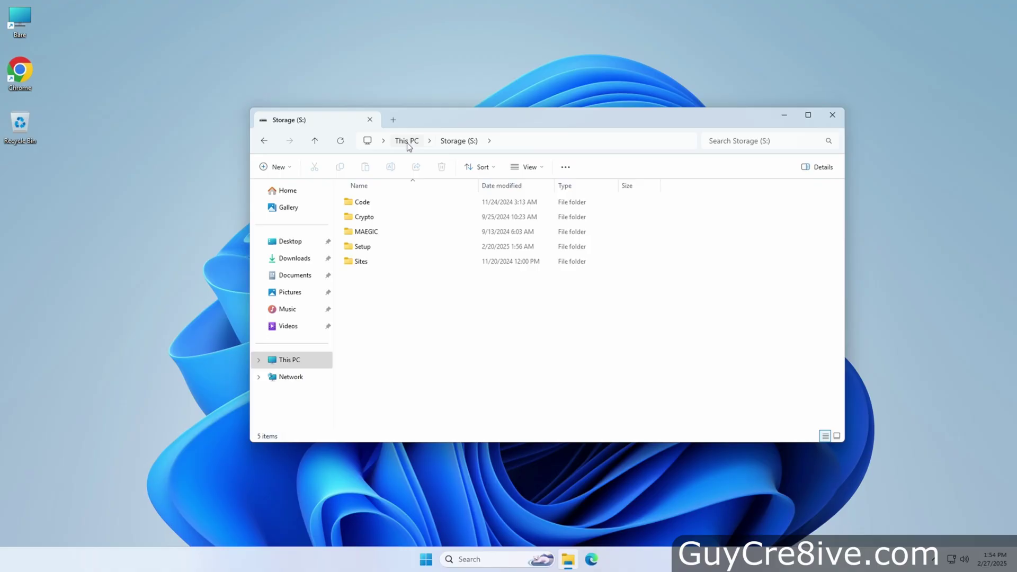
{"action": "left_click", "coordinate": [406, 141]}
{"action": "left_click", "coordinate": [417, 204]}
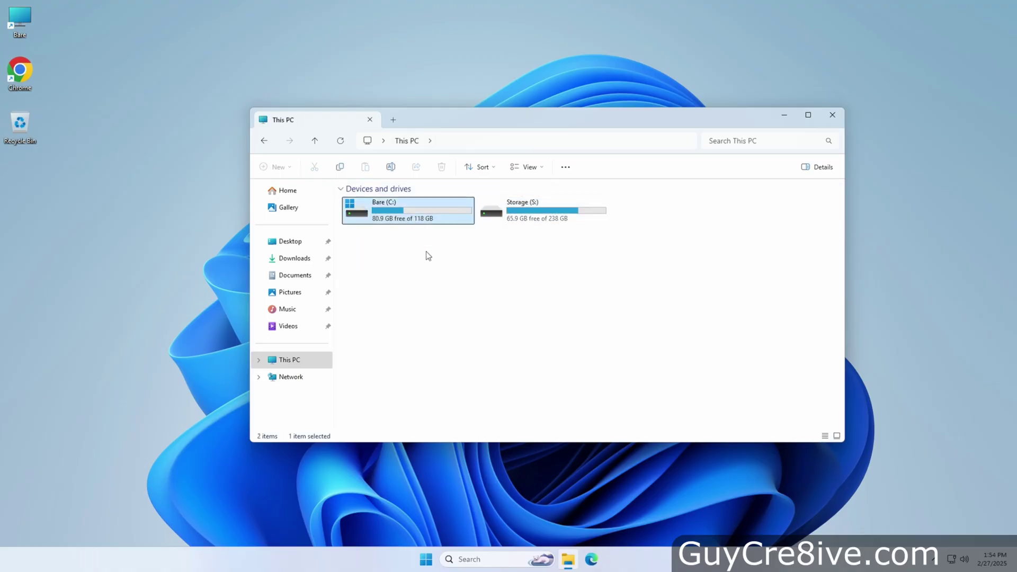
{"action": "left_click", "coordinate": [442, 297]}
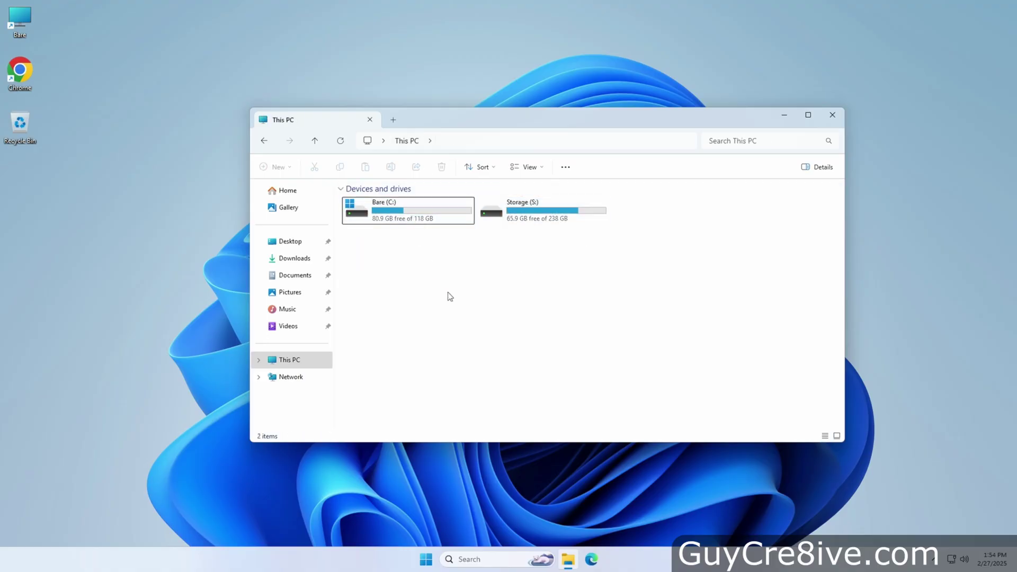
- Close File Explorer and check Windows Update for new updates in Settings
{"action": "left_click", "coordinate": [832, 115]}
{"action": "left_click", "coordinate": [426, 559]}
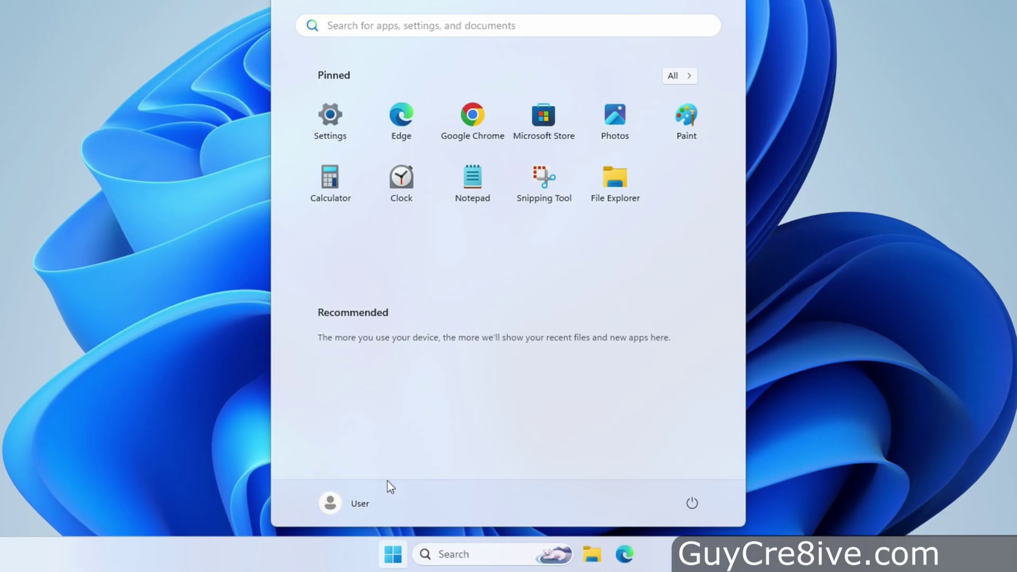
{"action": "left_click", "coordinate": [328, 136]}
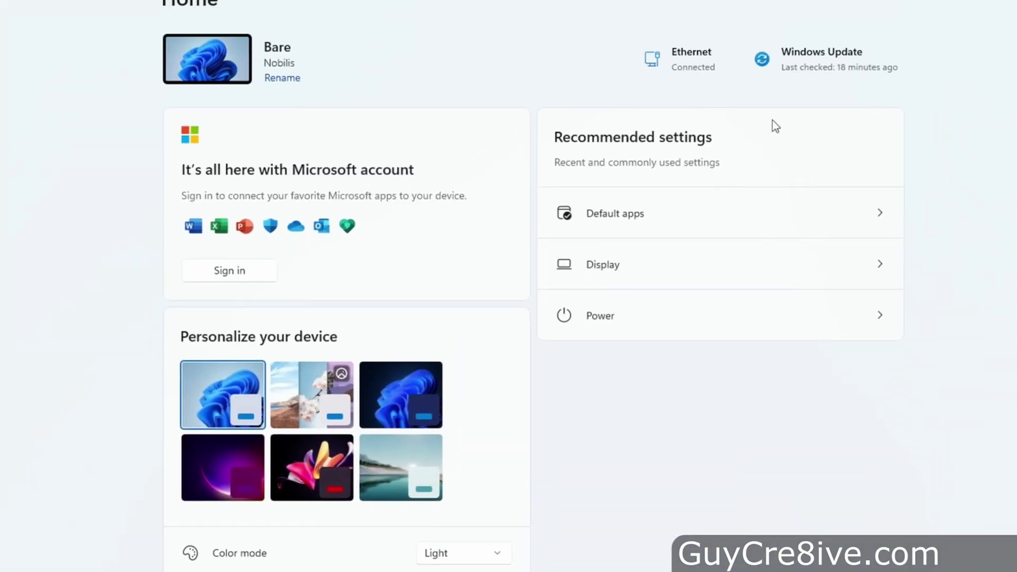
{"action": "left_click", "coordinate": [823, 64]}
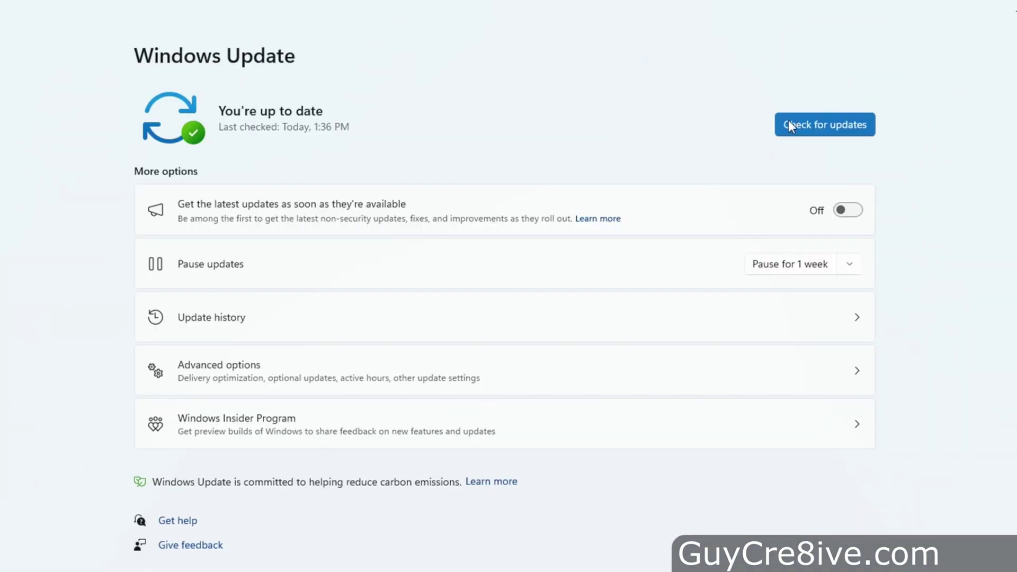
{"action": "left_click", "coordinate": [789, 123]}
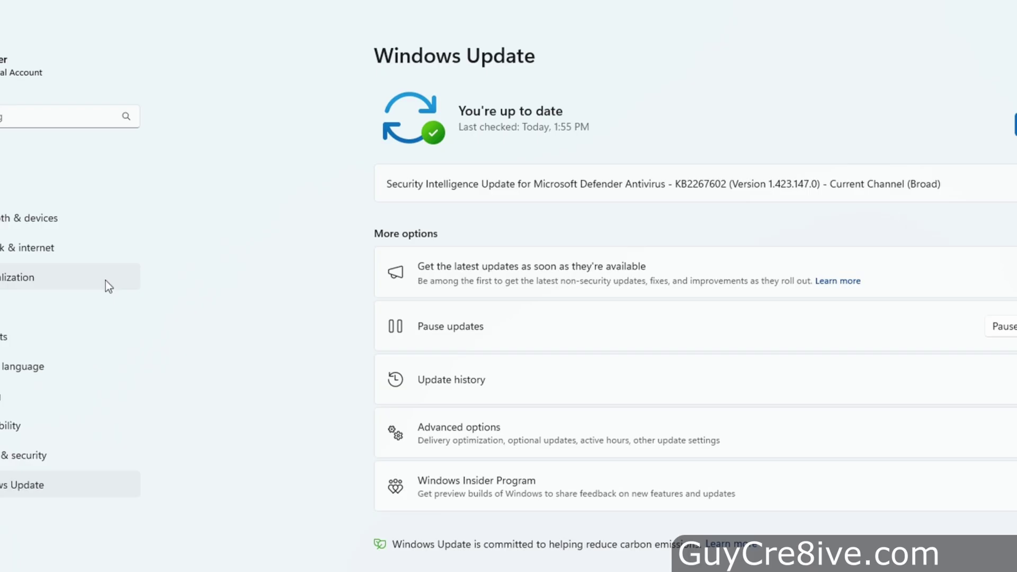
- Remove the checked temporary files from System > Storage > Temporary files
{"action": "left_click", "coordinate": [1, 193]}
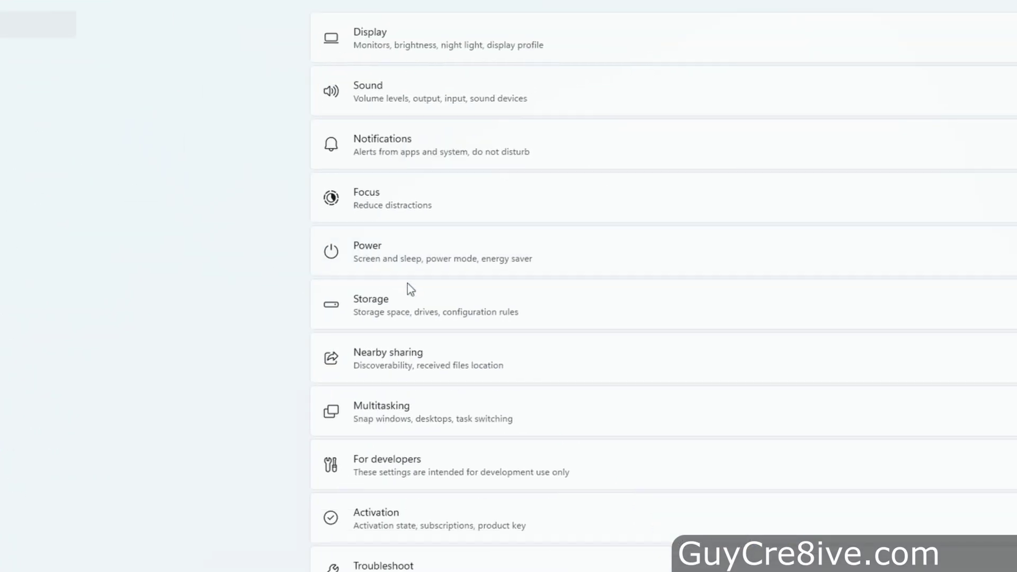
{"action": "left_click", "coordinate": [427, 300]}
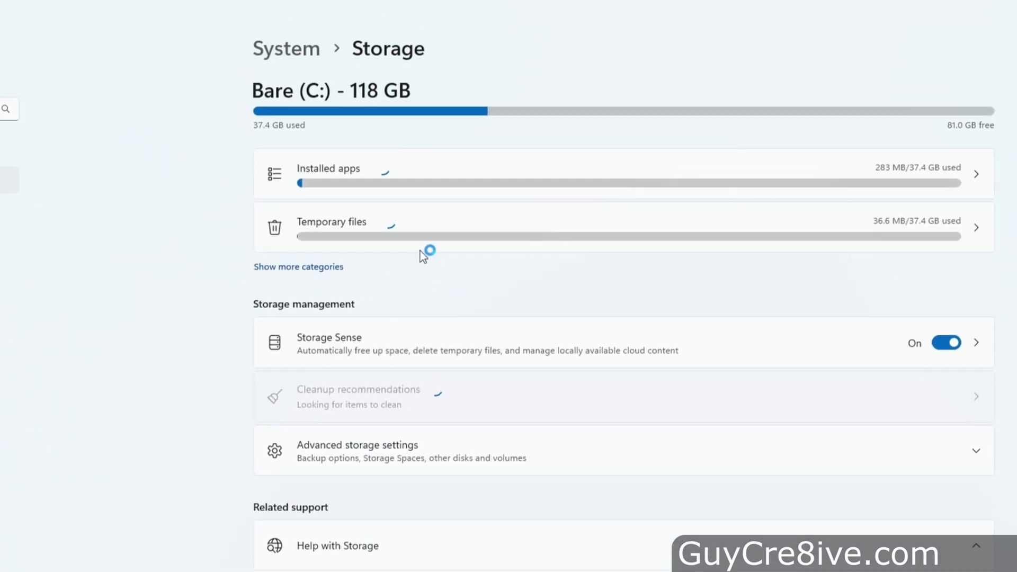
{"action": "left_click", "coordinate": [419, 241]}
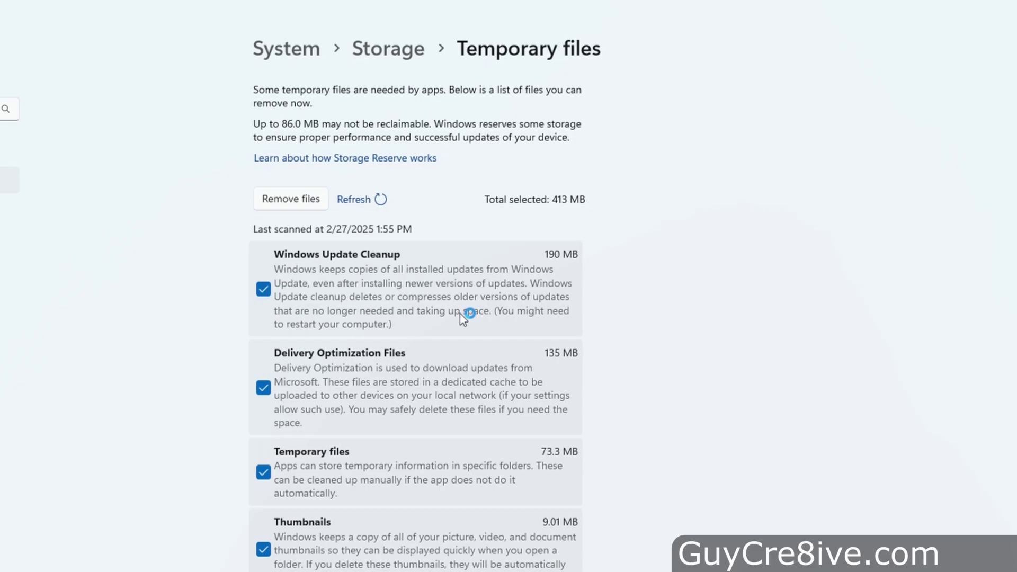
{"action": "scroll", "coordinate": [460, 314], "scroll_direction": "down", "scroll_amount": 3}
{"action": "left_click", "coordinate": [291, 79]}
- Confirm the temporary file removal and set the Balanced plan's display and sleep to Never
{"action": "left_click", "coordinate": [463, 286]}
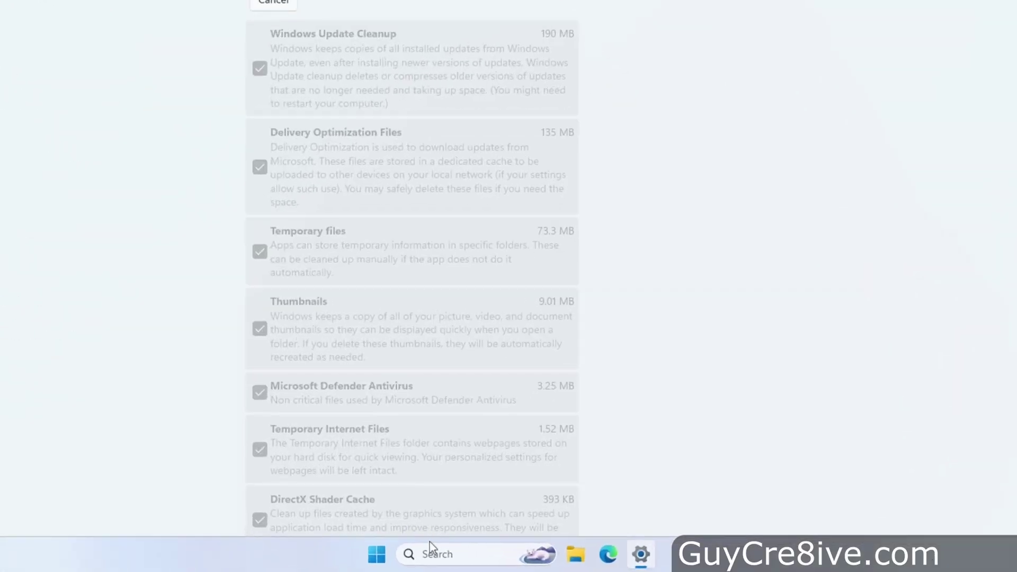
{"action": "left_click", "coordinate": [447, 559]}
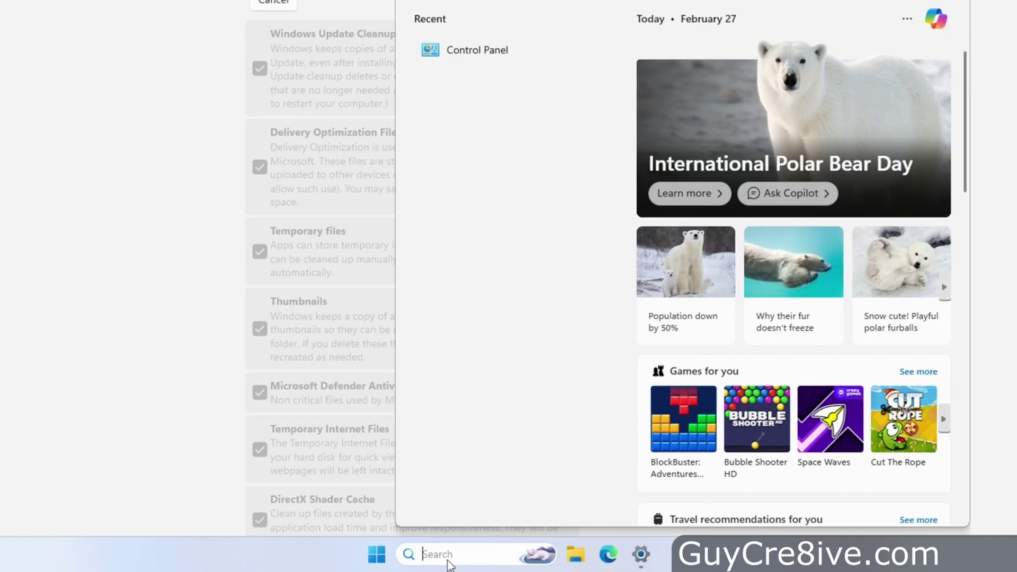
{"action": "type", "text": "edit pwer"}
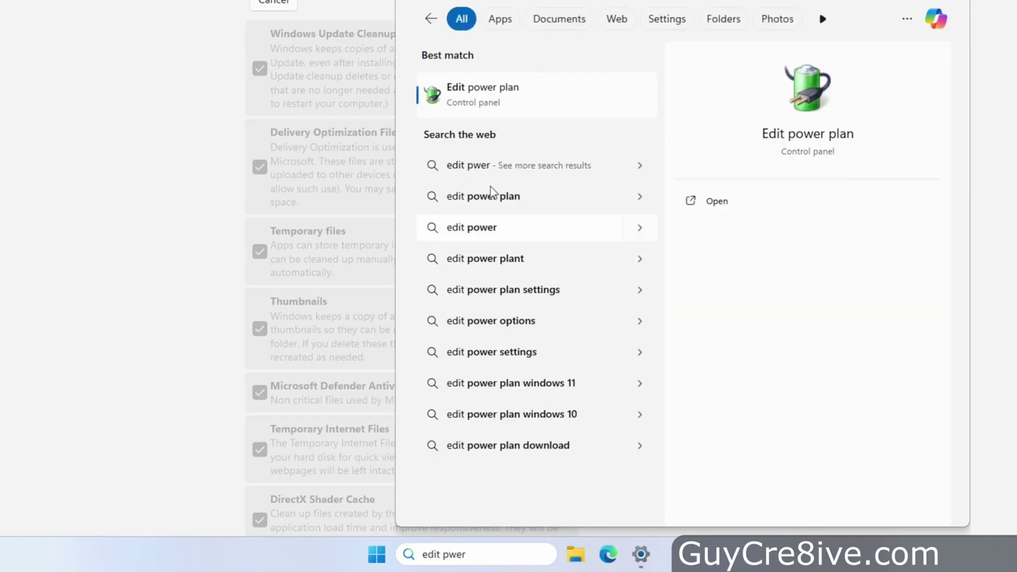
{"action": "left_click", "coordinate": [483, 97]}
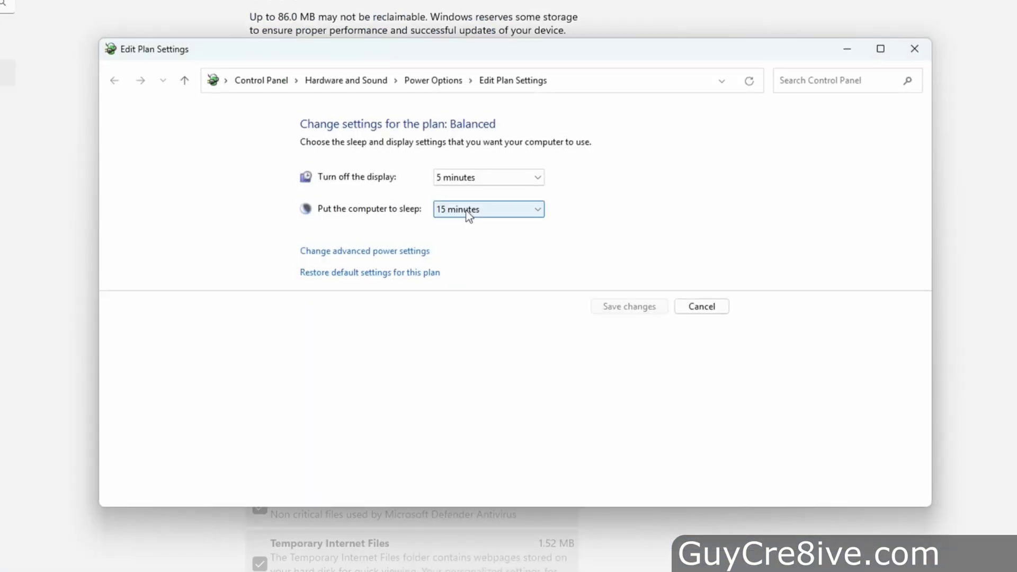
{"action": "left_click", "coordinate": [472, 179]}
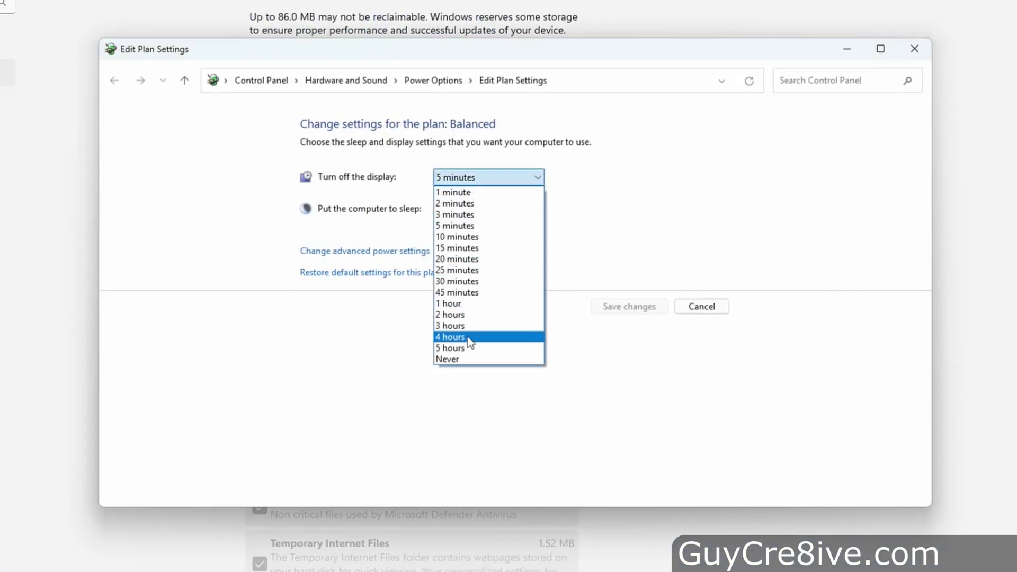
{"action": "left_click", "coordinate": [465, 359]}
{"action": "left_click", "coordinate": [484, 211]}
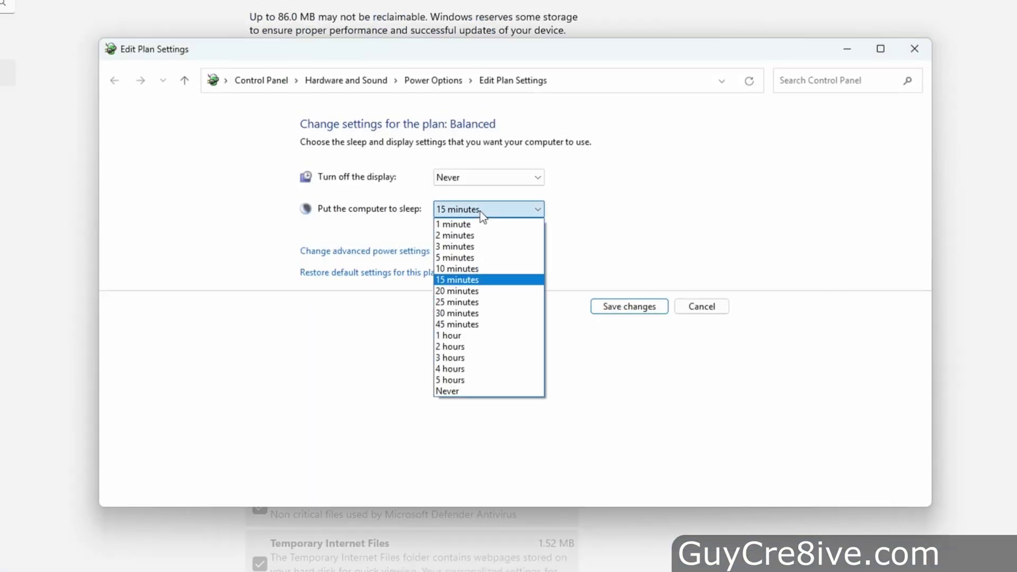
{"action": "left_click", "coordinate": [467, 393]}
- Set the hard disk turn-off time to 0 minutes and save the Balanced plan
{"action": "left_click", "coordinate": [419, 253]}
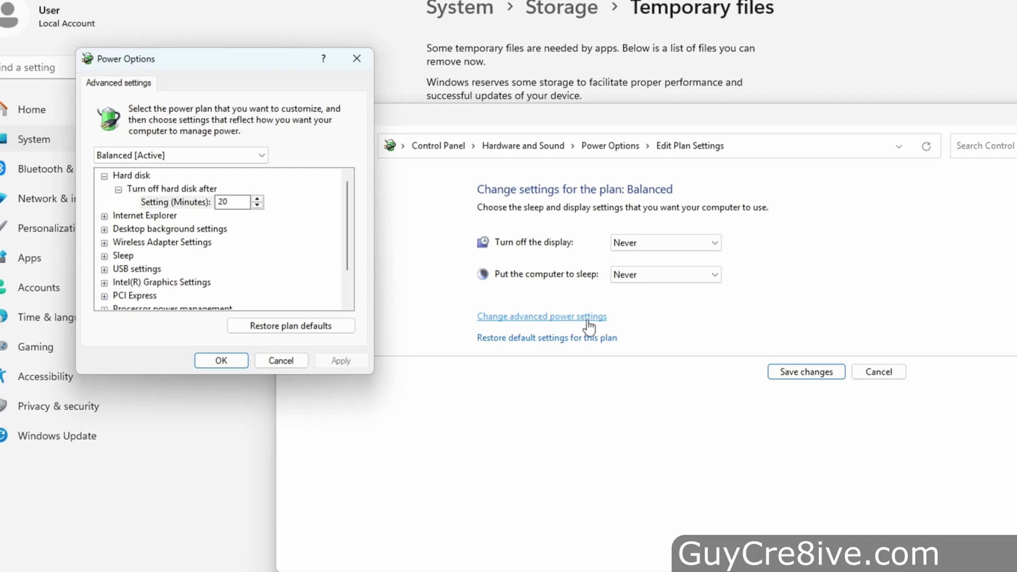
{"action": "key", "text": "BackSpace"}
{"action": "key", "text": "BackSpace"}
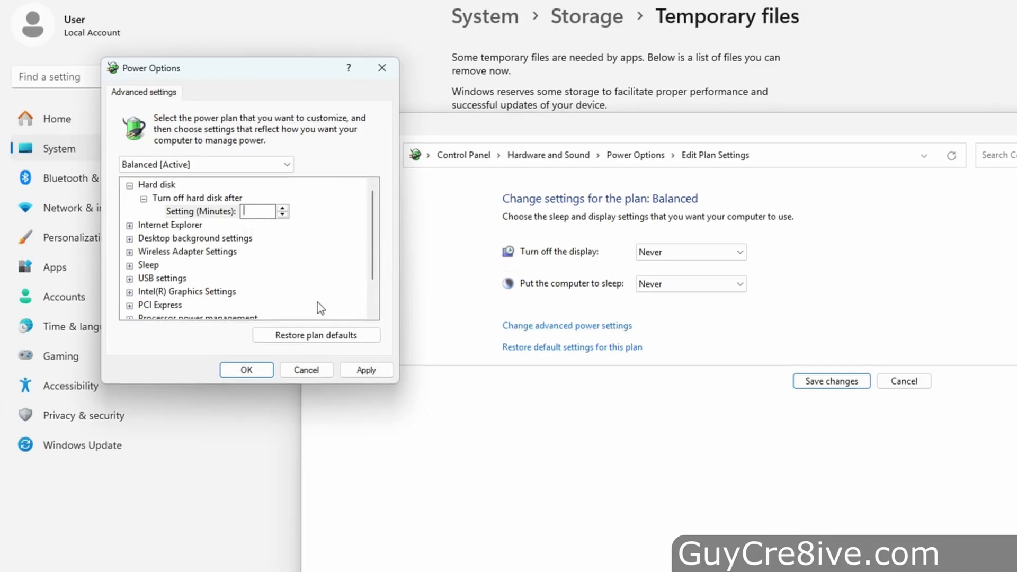
{"action": "type", "text": "0"}
{"action": "left_click", "coordinate": [356, 371]}
{"action": "left_click", "coordinate": [259, 376]}
{"action": "left_click", "coordinate": [832, 381]}
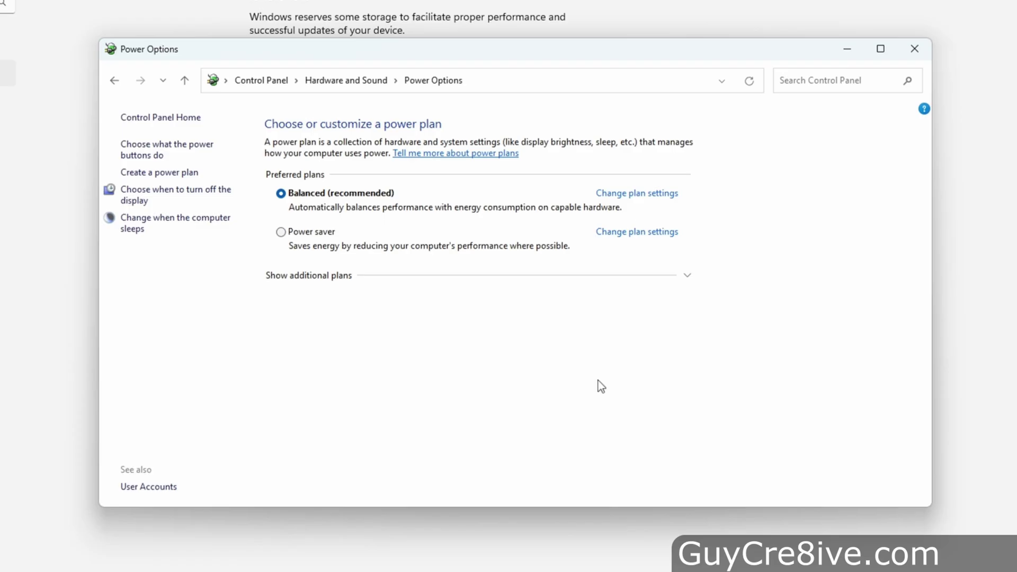
- Close Power Options, find and open Control Panel via search, and close Settings
{"action": "left_click", "coordinate": [915, 48]}
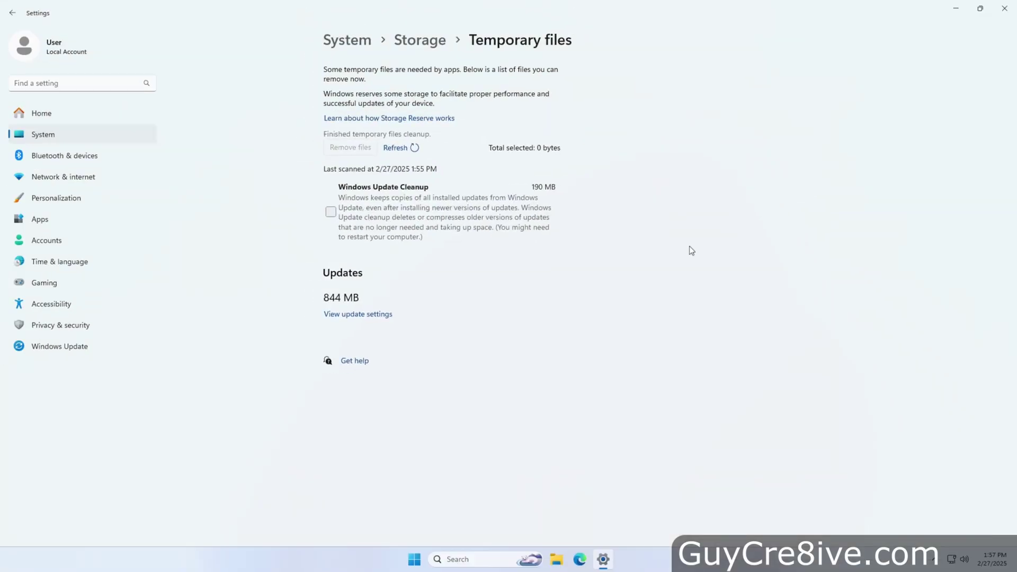
{"action": "left_click", "coordinate": [99, 80]}
{"action": "type", "text": "c"}
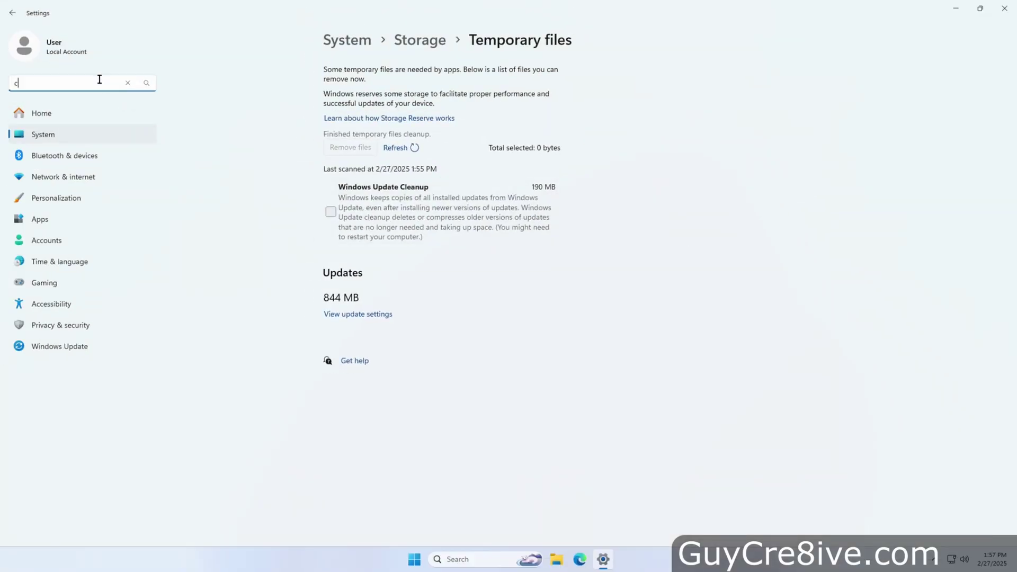
{"action": "type", "text": "ontrol"}
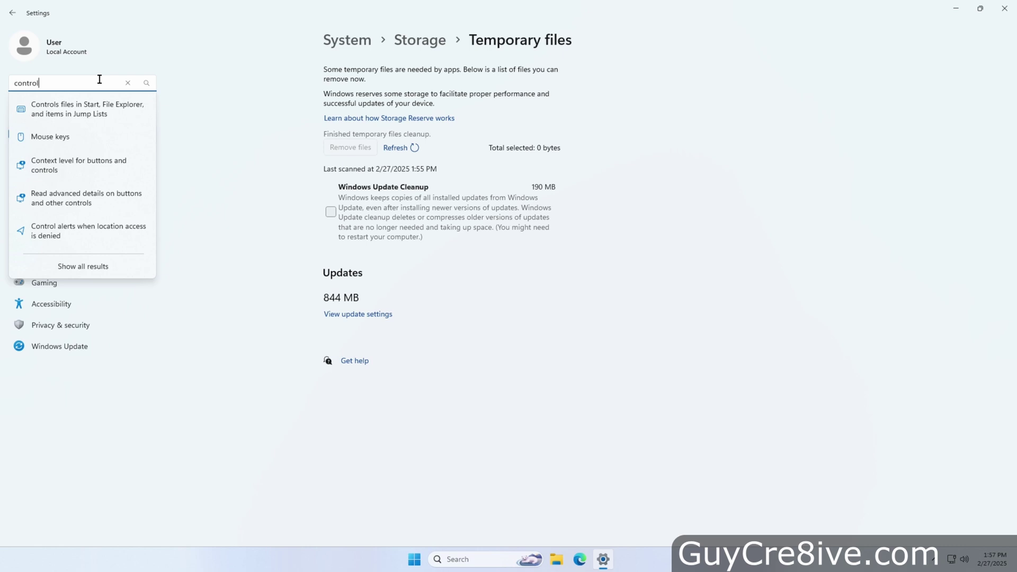
{"action": "type", "text": " panel"}
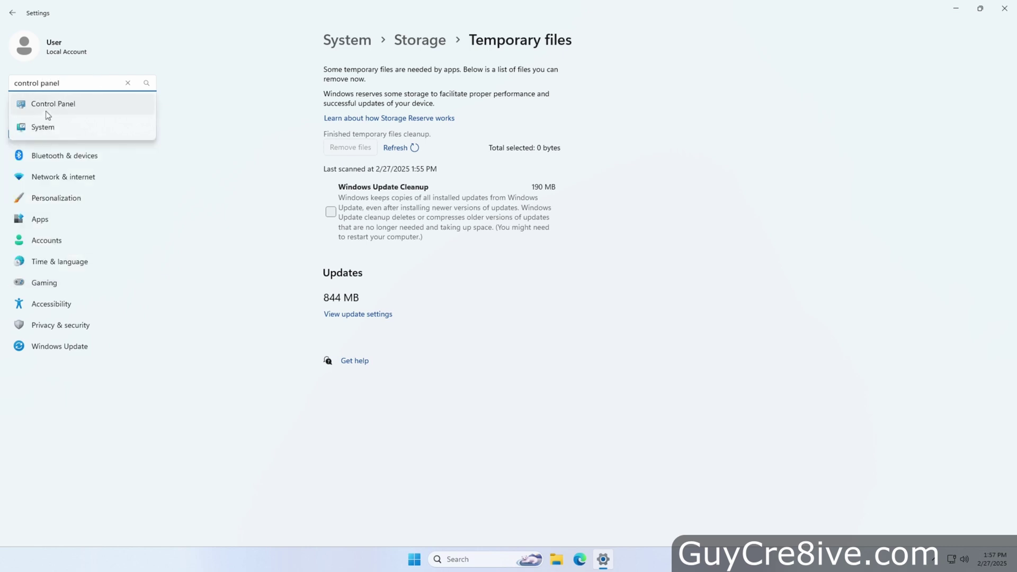
{"action": "left_click", "coordinate": [493, 569]}
{"action": "type", "text": "control Panel"}
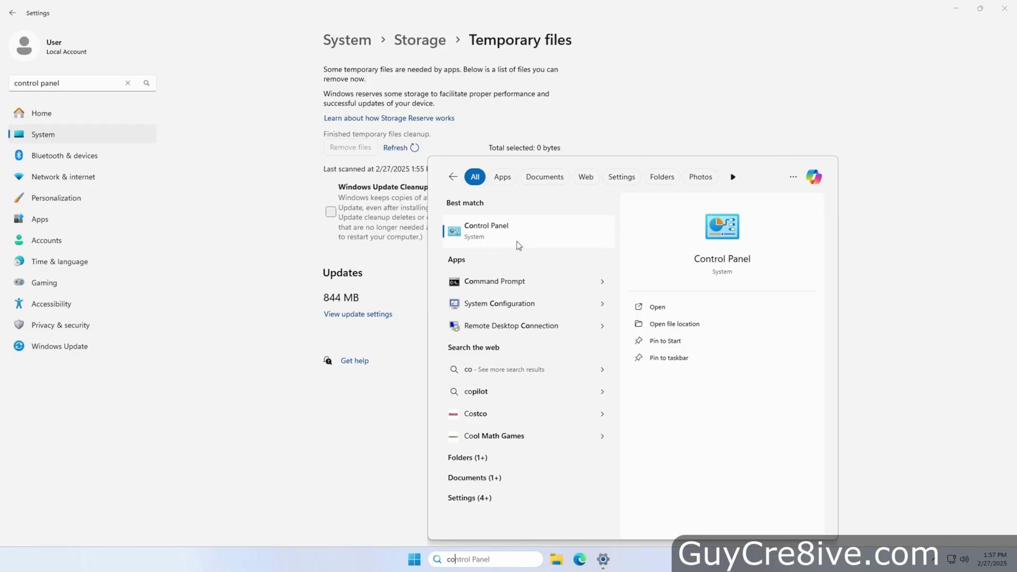
{"action": "left_click", "coordinate": [502, 239]}
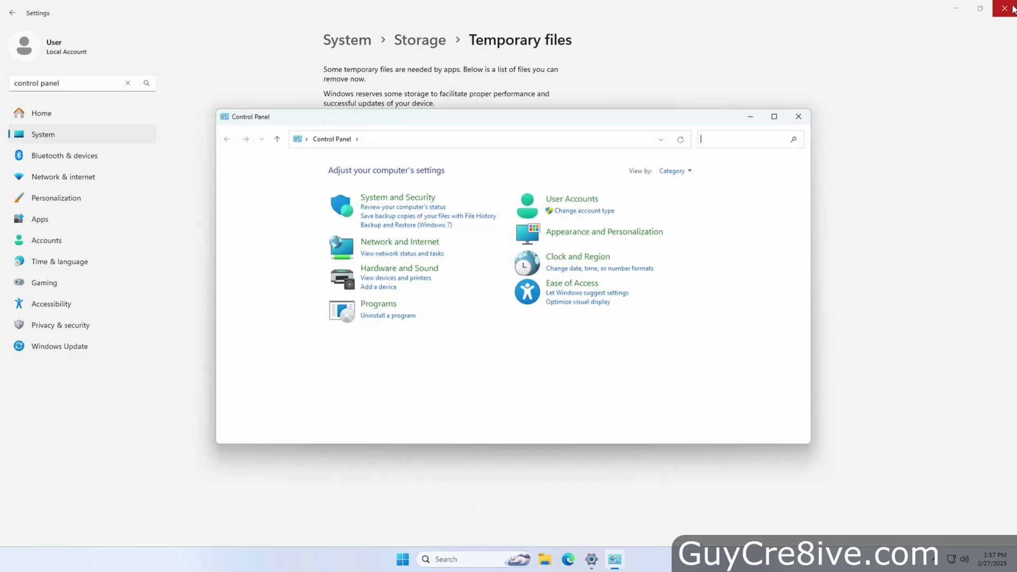
{"action": "left_click", "coordinate": [1004, 8]}
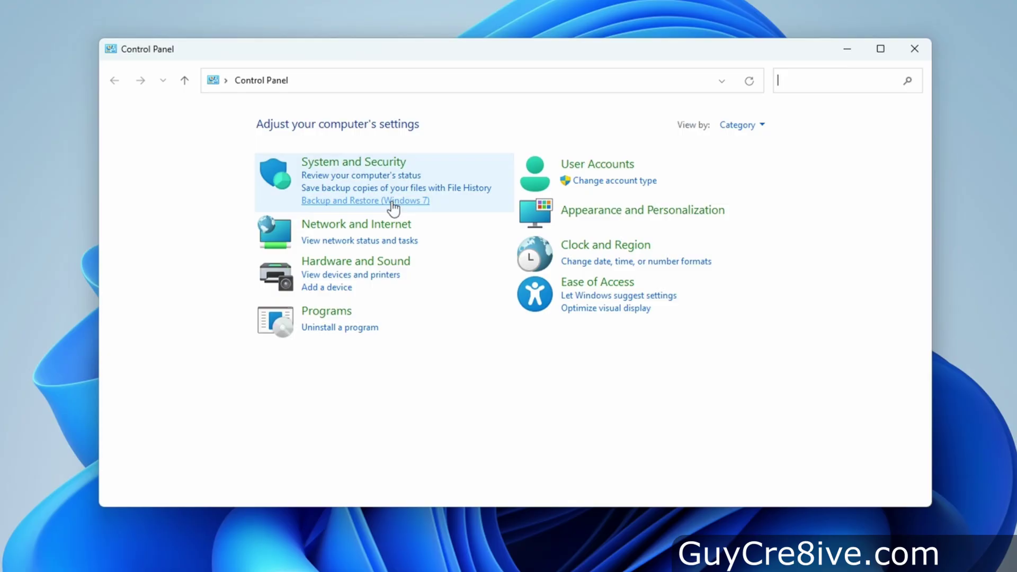
- Create a system image backup of Bare (C:) on Storage (S:), then open This PC
{"action": "left_click", "coordinate": [393, 202]}
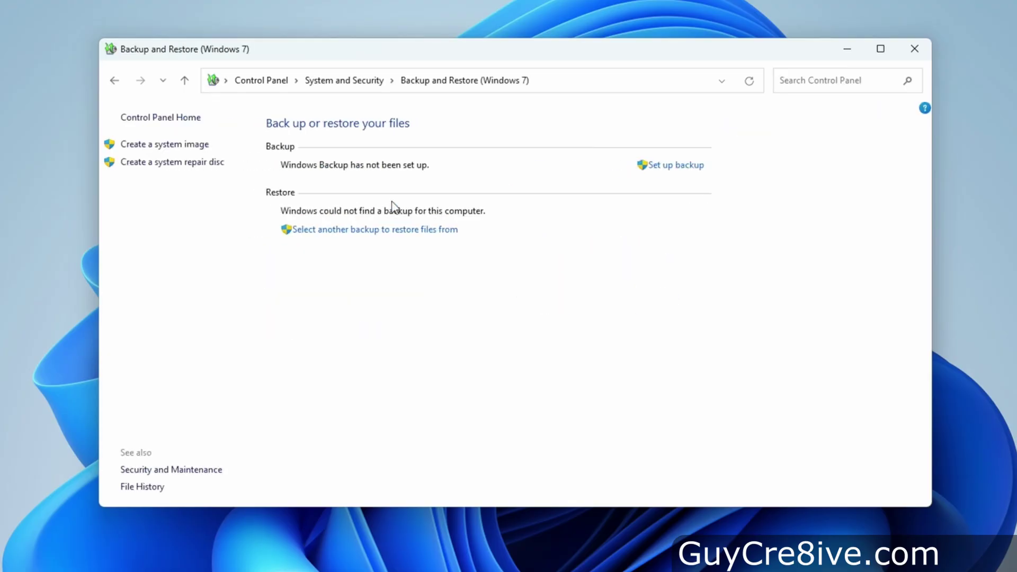
{"action": "left_click", "coordinate": [188, 150]}
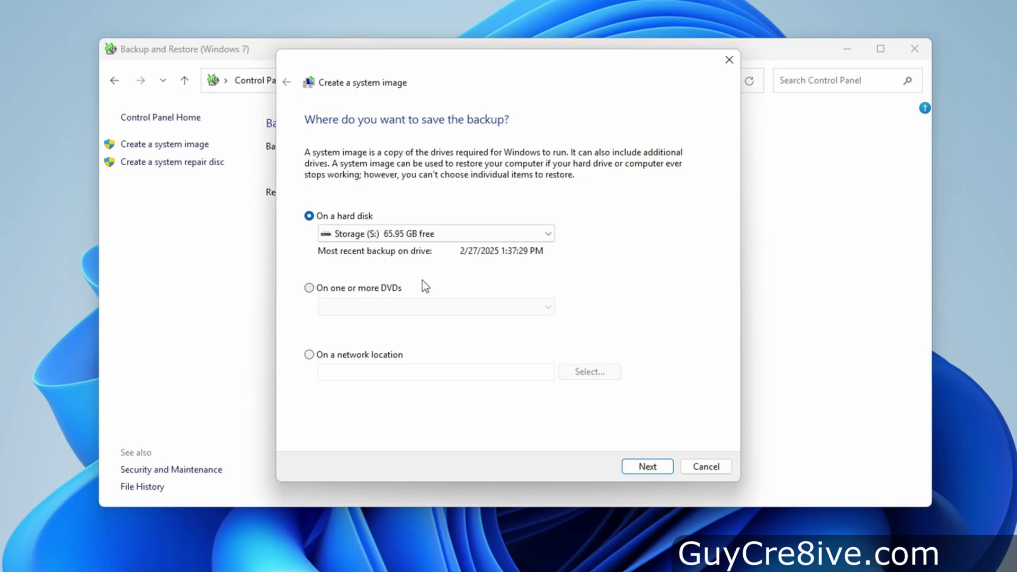
{"action": "left_click", "coordinate": [648, 467]}
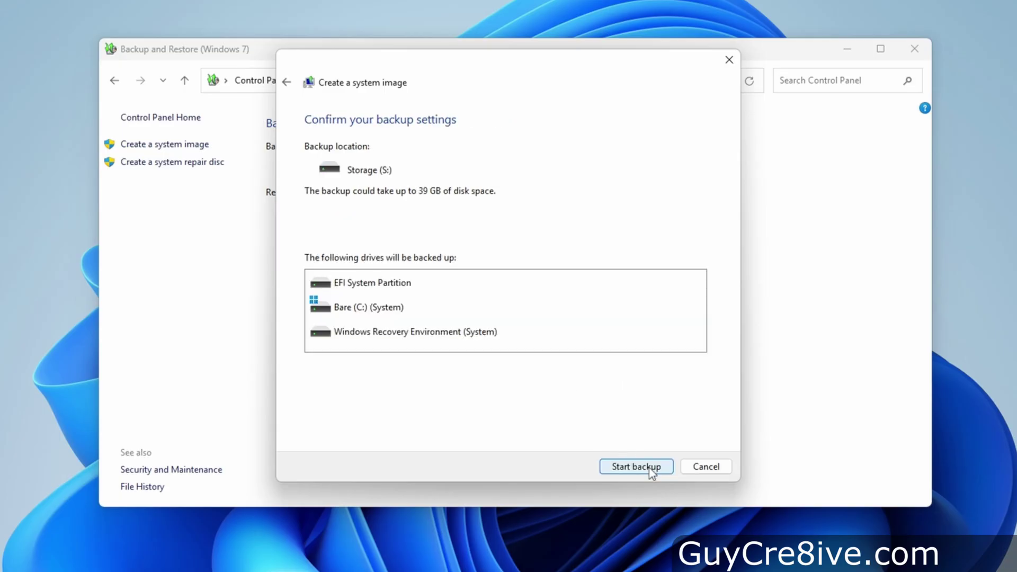
{"action": "left_click", "coordinate": [651, 468]}
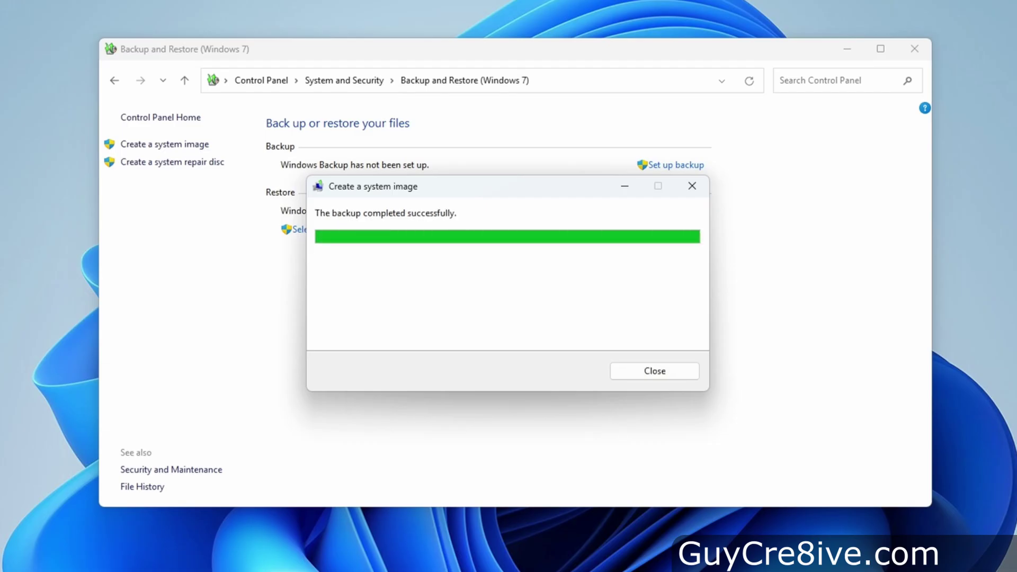
{"action": "left_click", "coordinate": [666, 371]}
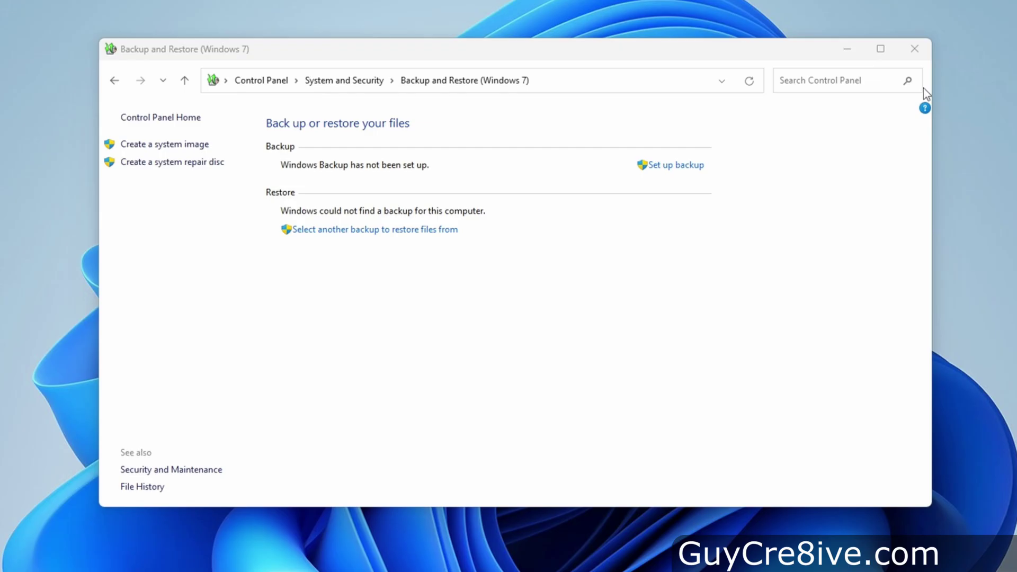
{"action": "left_click", "coordinate": [929, 47]}
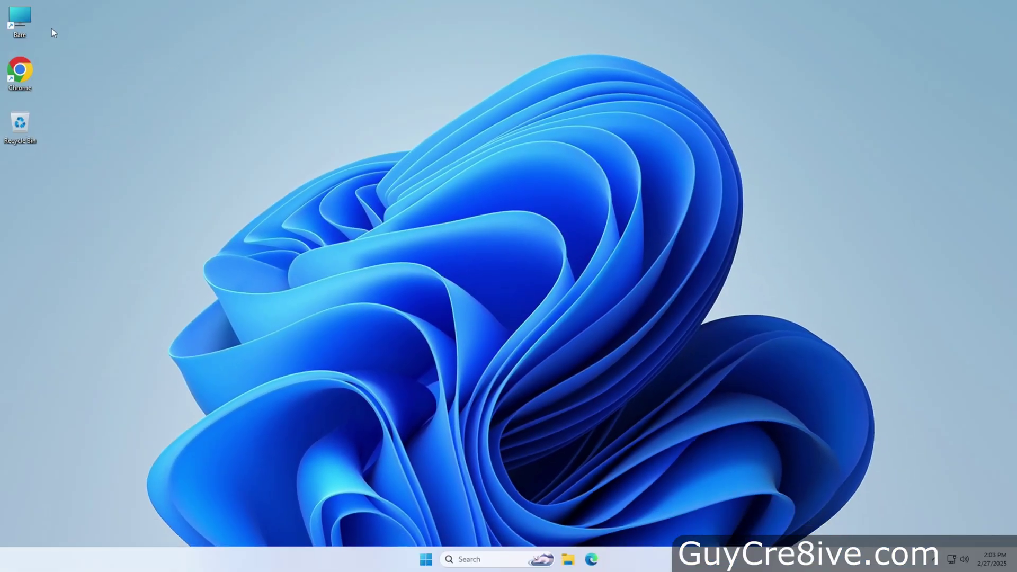
{"action": "double_click", "coordinate": [19, 20]}
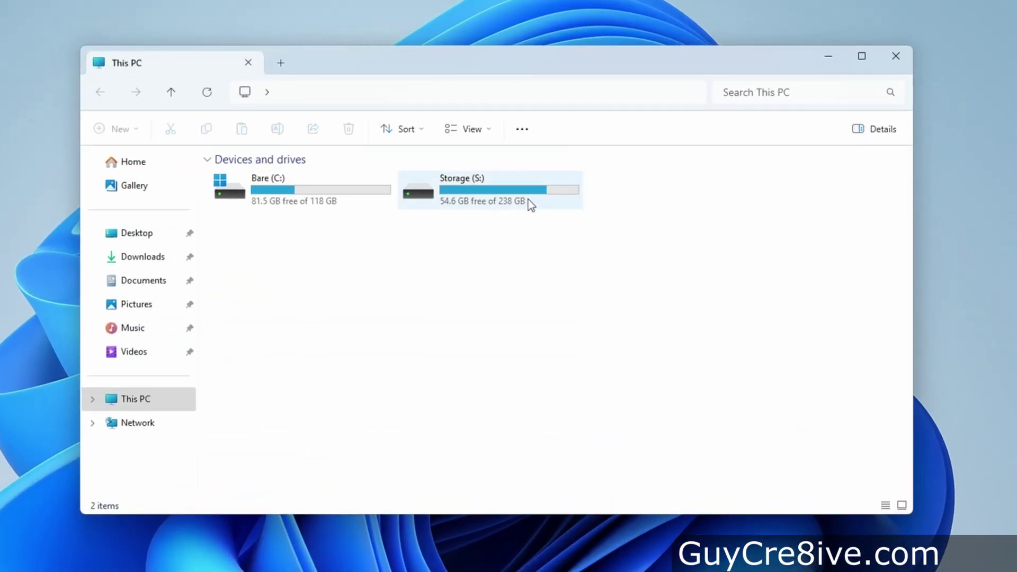
- Browse Storage (S:) > WindowsImageBackup > Bare, granting folder access, then return to Storage (S:)
{"action": "double_click", "coordinate": [529, 197]}
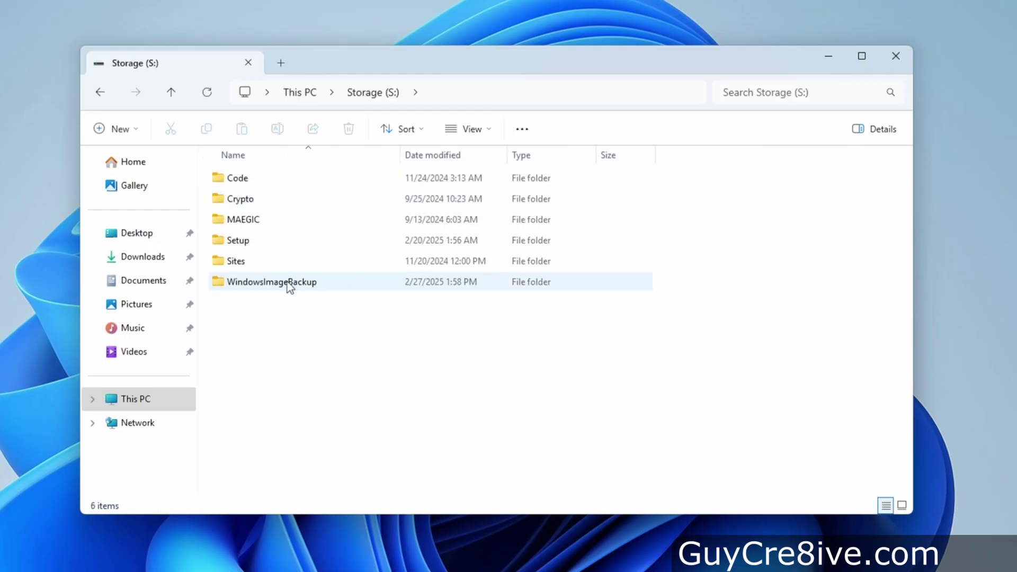
{"action": "double_click", "coordinate": [288, 282]}
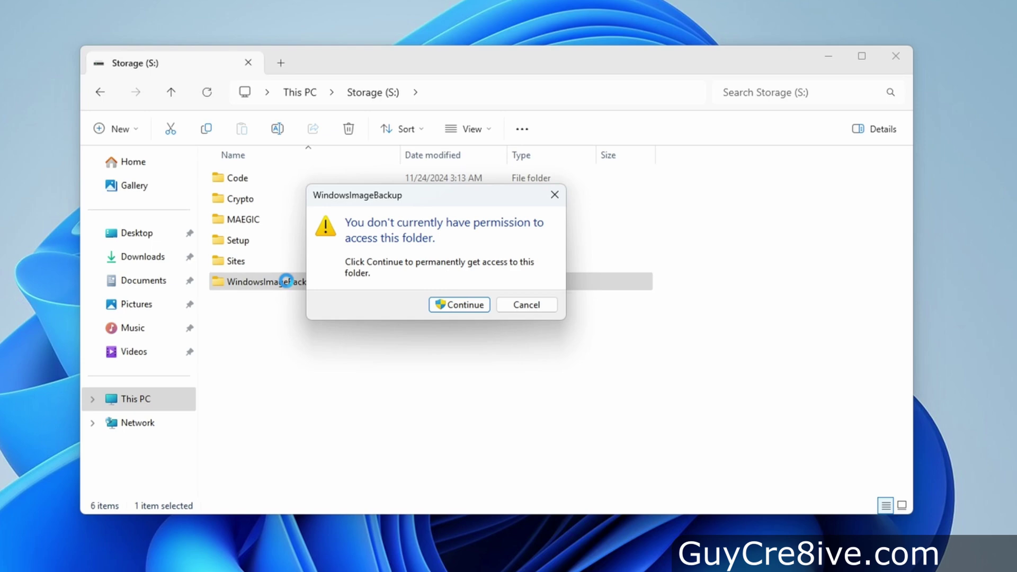
{"action": "left_click", "coordinate": [475, 309]}
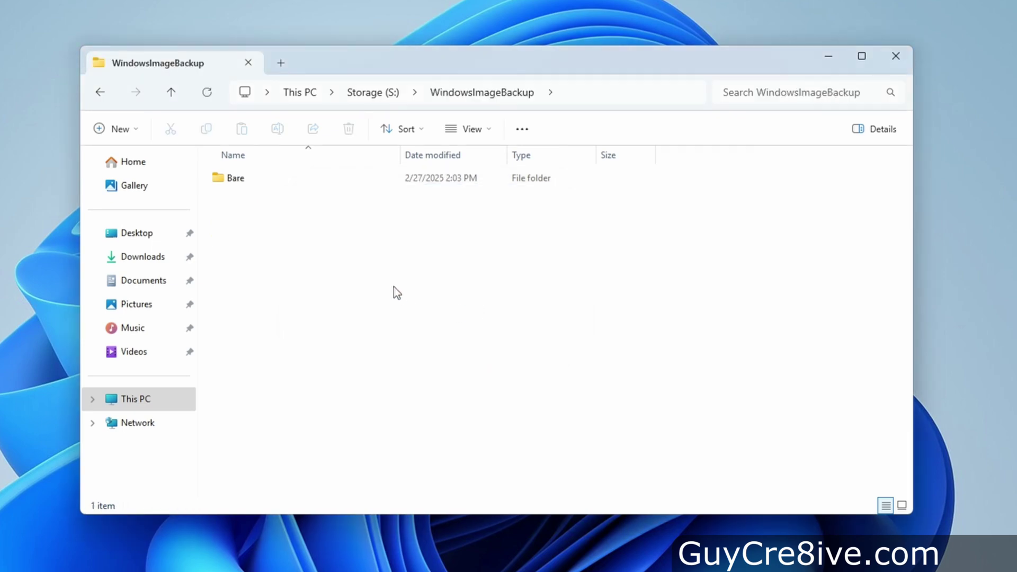
{"action": "double_click", "coordinate": [259, 185]}
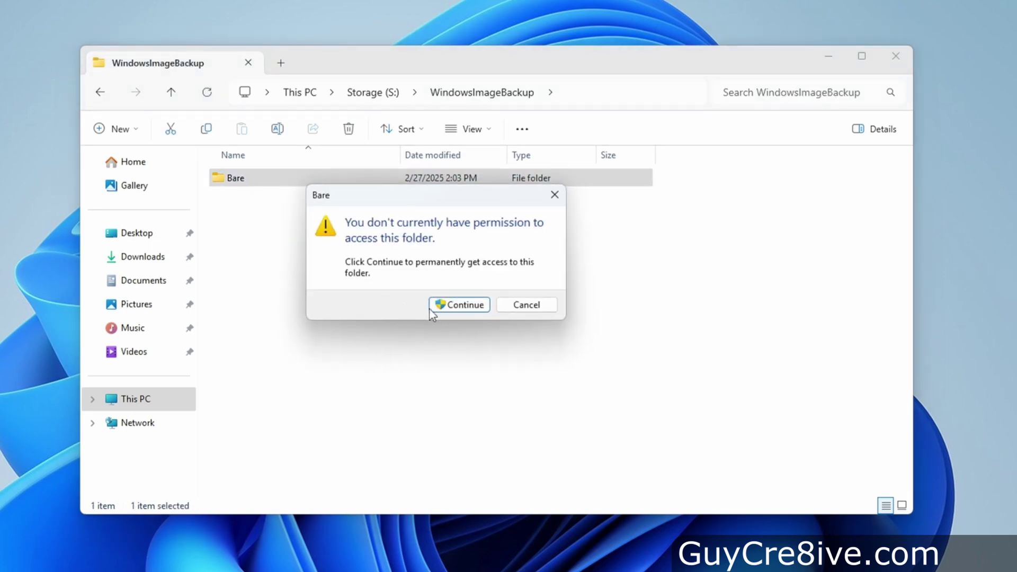
{"action": "left_click", "coordinate": [450, 308]}
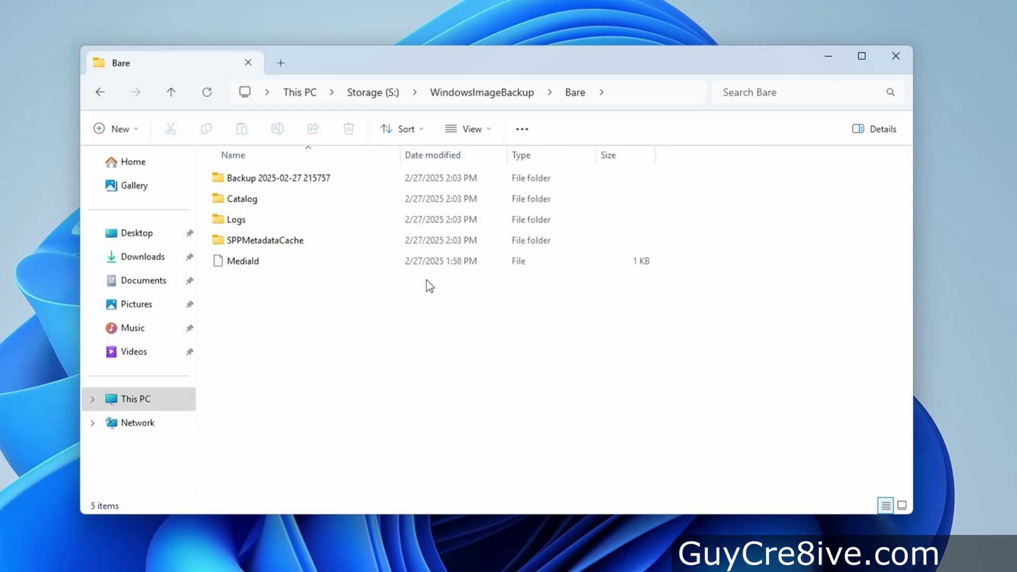
{"action": "left_click", "coordinate": [370, 96]}
- Create a new folder named XXXTEST in the root of Bare (C:)
{"action": "left_click", "coordinate": [306, 94]}
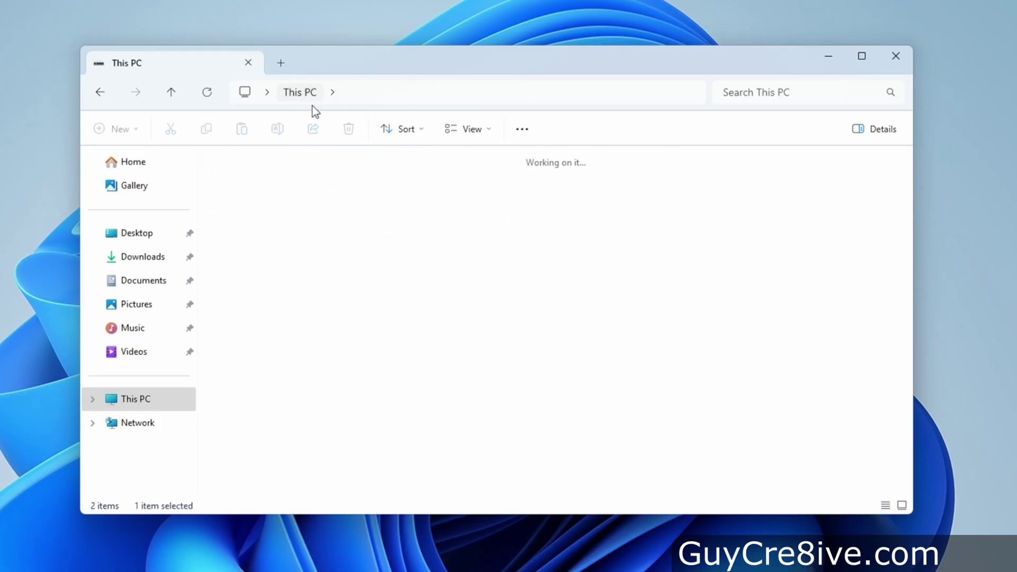
{"action": "double_click", "coordinate": [302, 201]}
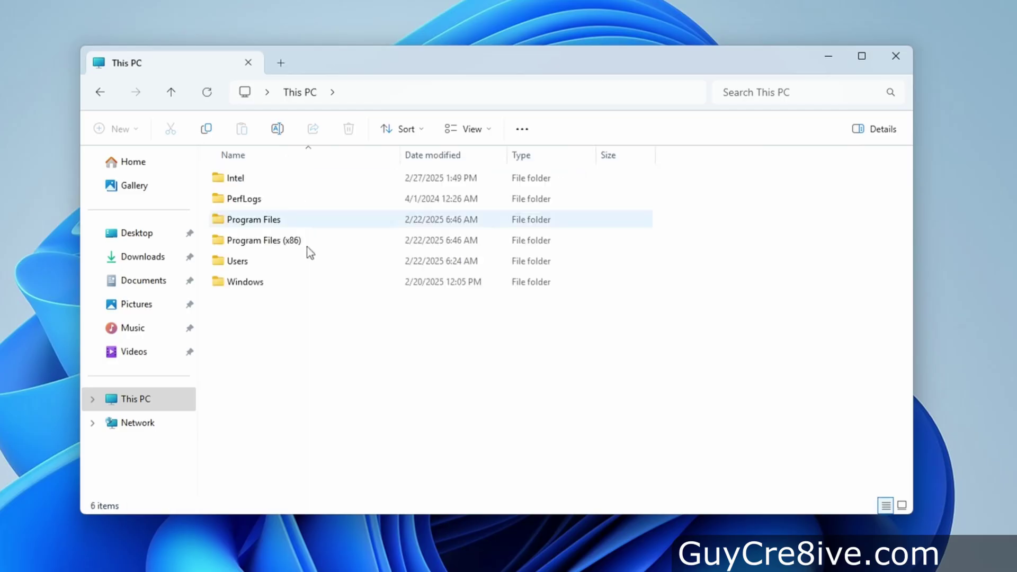
{"action": "right_click", "coordinate": [290, 355]}
{"action": "mouse_move", "coordinate": [412, 450]}
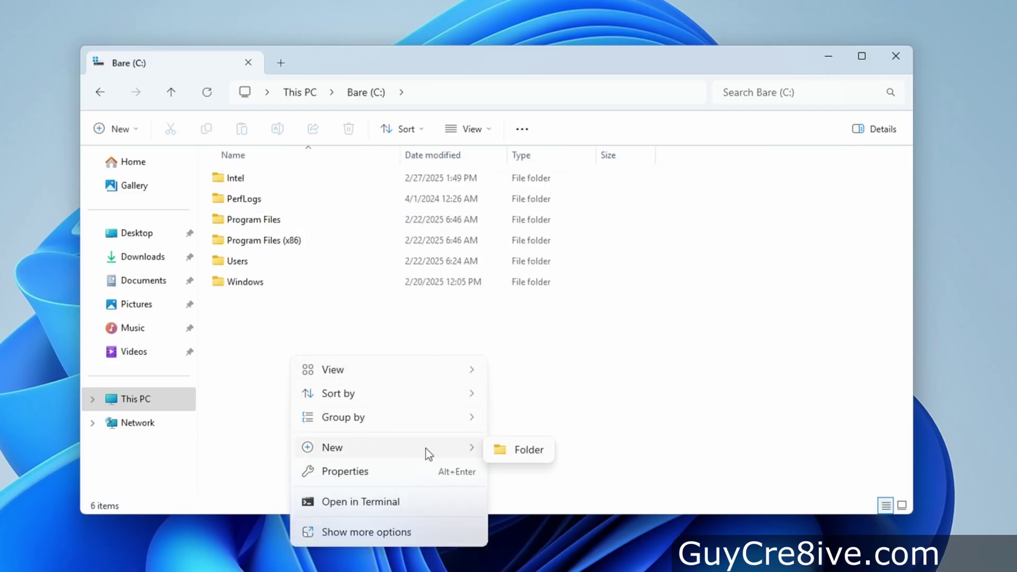
{"action": "left_click", "coordinate": [503, 452]}
{"action": "type", "text": "XXXT"}
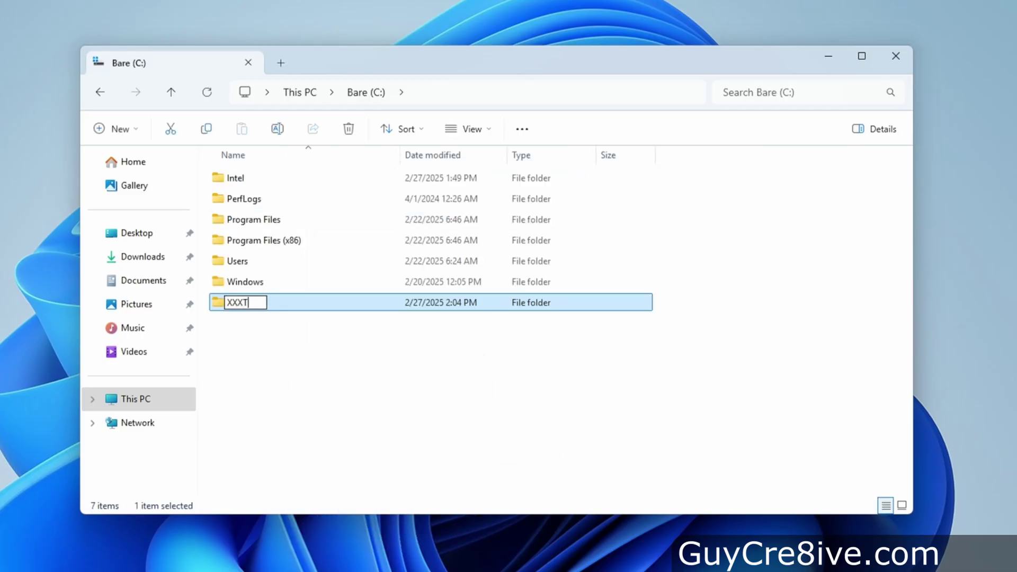
{"action": "type", "text": "EST"}
{"action": "key", "text": "Return"}
{"action": "left_click", "coordinate": [401, 417]}
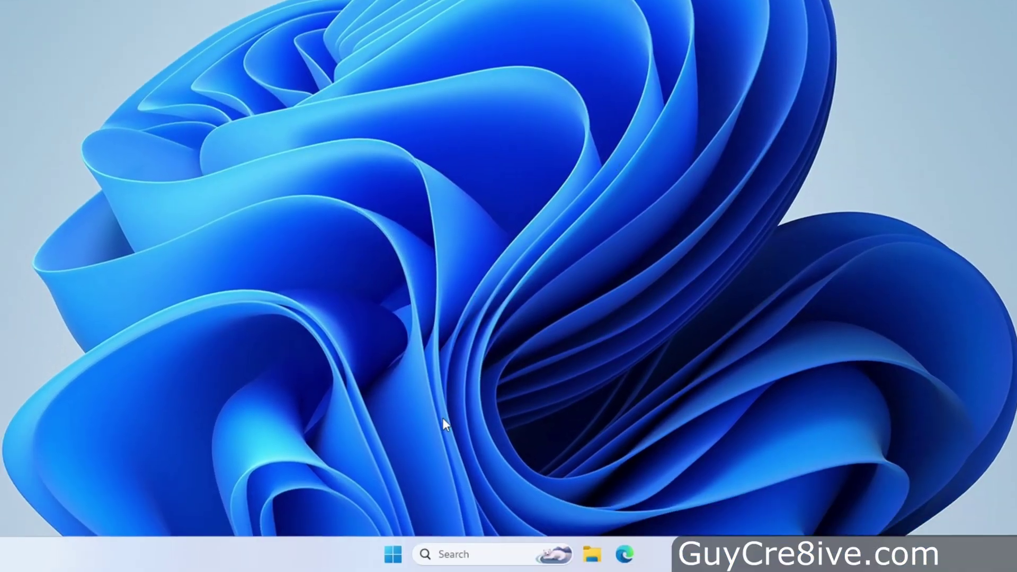
- Restart the PC from the Start menu power button
{"action": "left_click", "coordinate": [393, 554]}
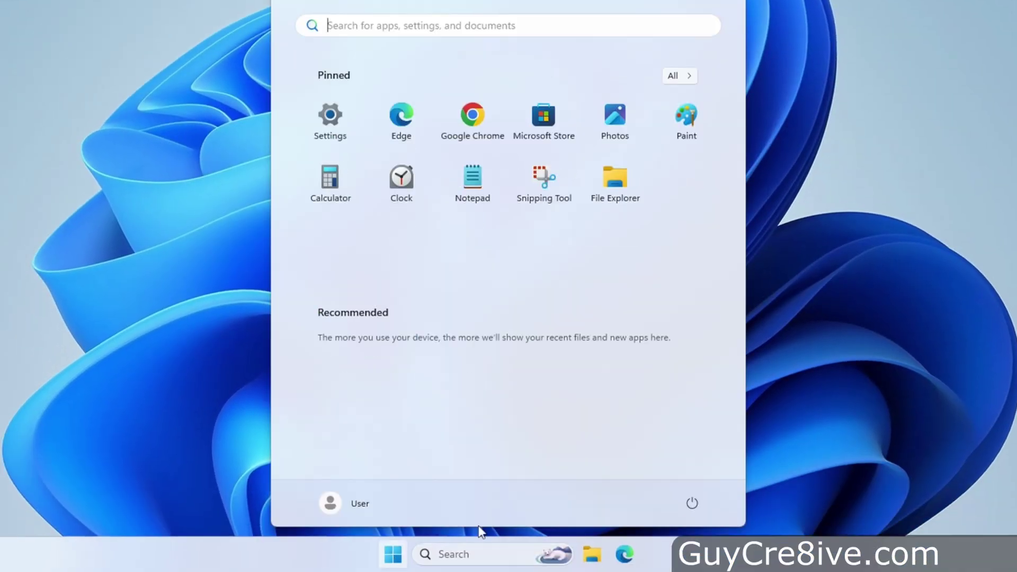
{"action": "left_click", "coordinate": [693, 504]}
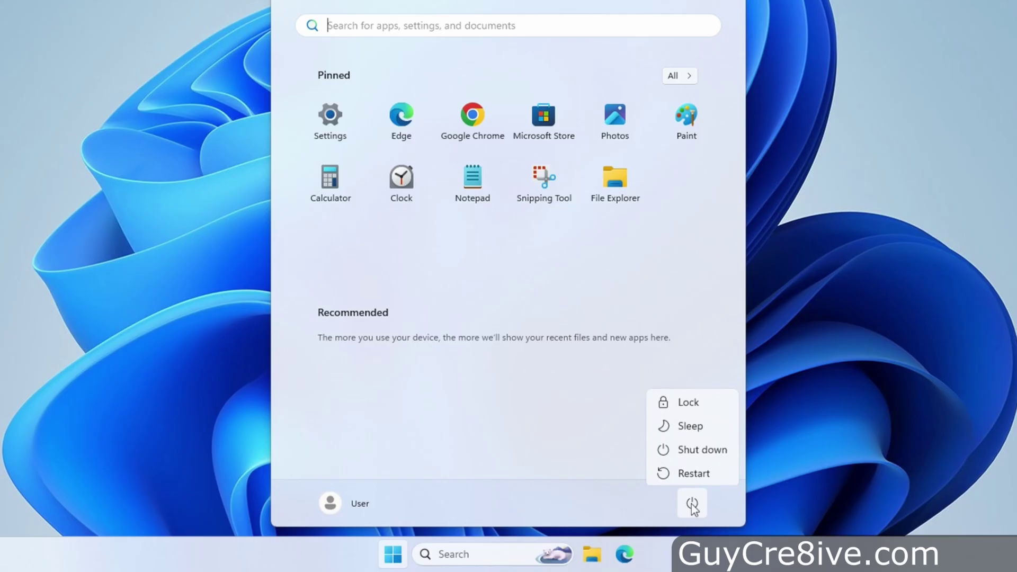
{"action": "left_click", "coordinate": [695, 472], "text": "shift"}
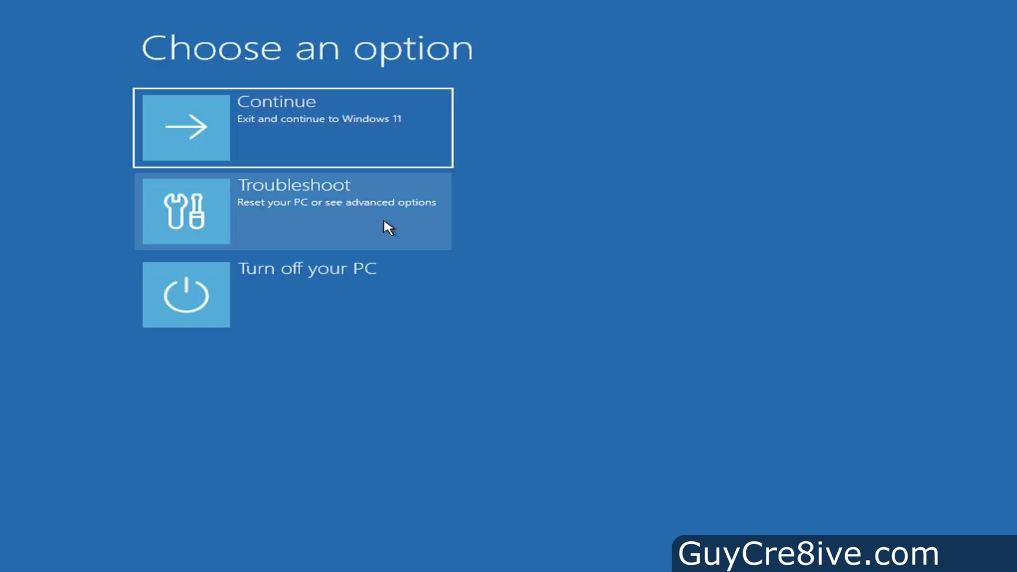
- Go to Troubleshoot > Advanced options > See more recovery options > System Image Recovery
{"action": "left_click", "coordinate": [384, 222]}
{"action": "left_click", "coordinate": [318, 227]}
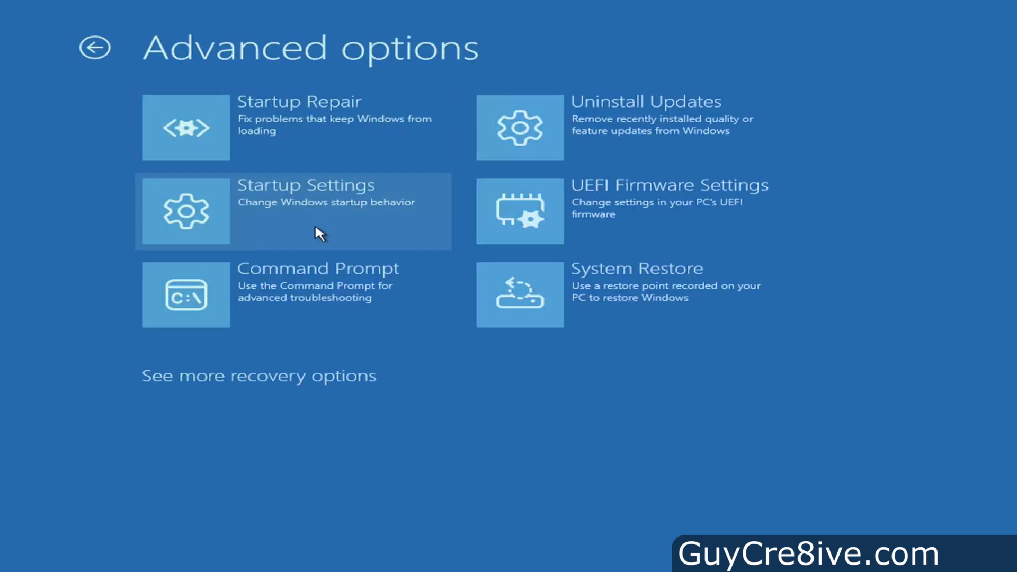
{"action": "left_click", "coordinate": [309, 375]}
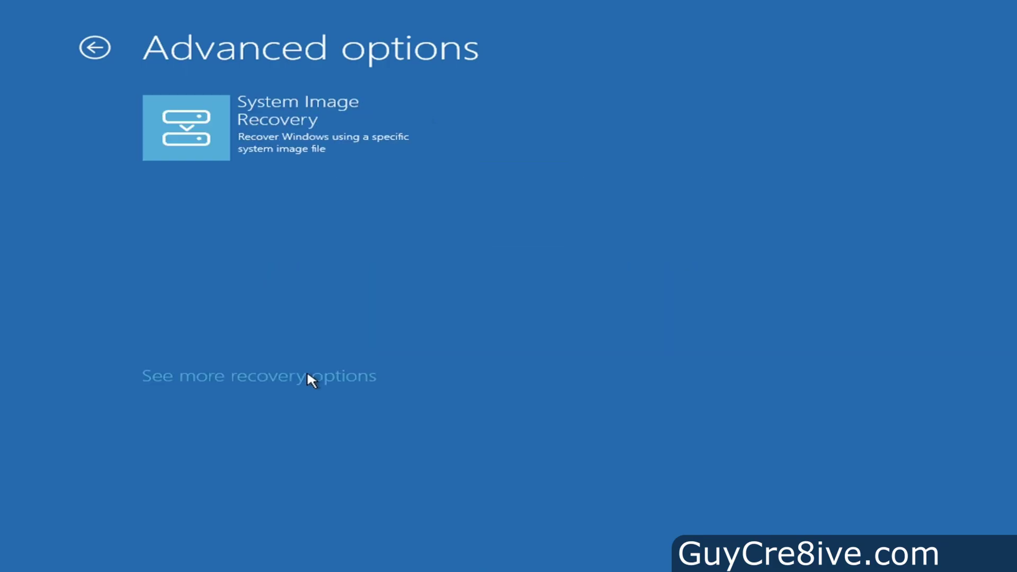
{"action": "left_click", "coordinate": [342, 157]}
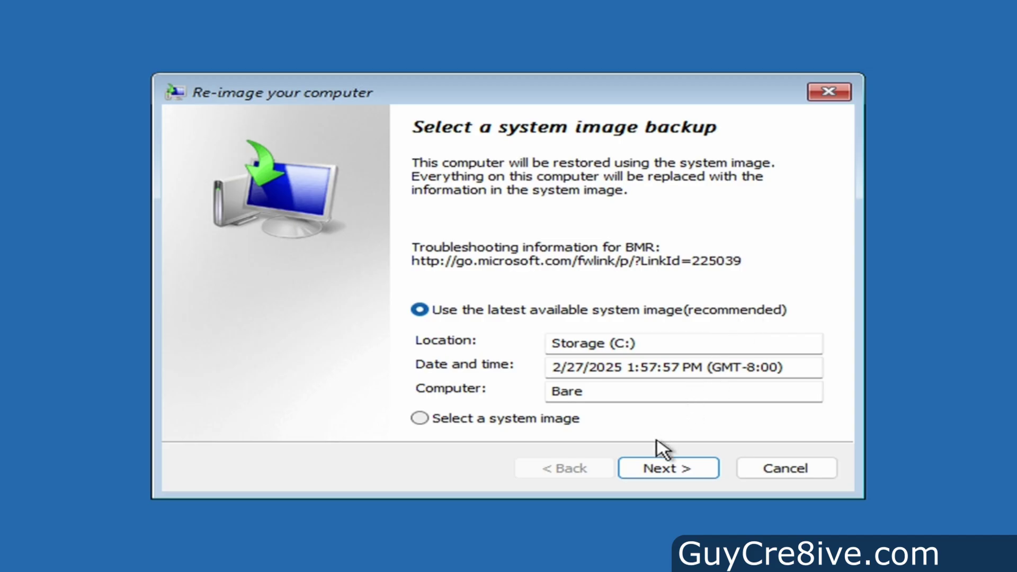
- Select the 2/27/2025 1:57:57 PM image from Storage and accept defaults up to the summary
{"action": "left_click", "coordinate": [491, 424]}
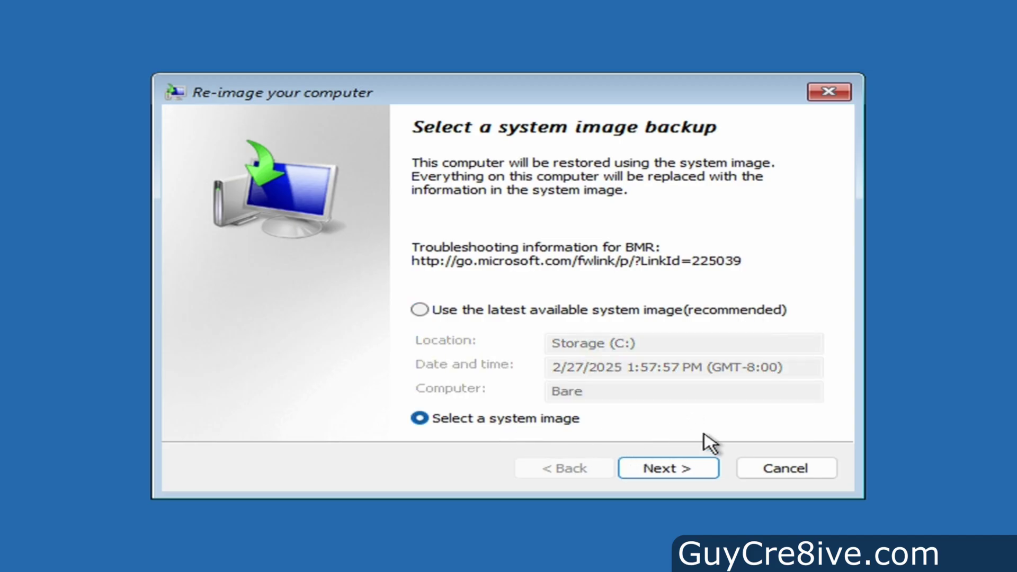
{"action": "left_click", "coordinate": [669, 473]}
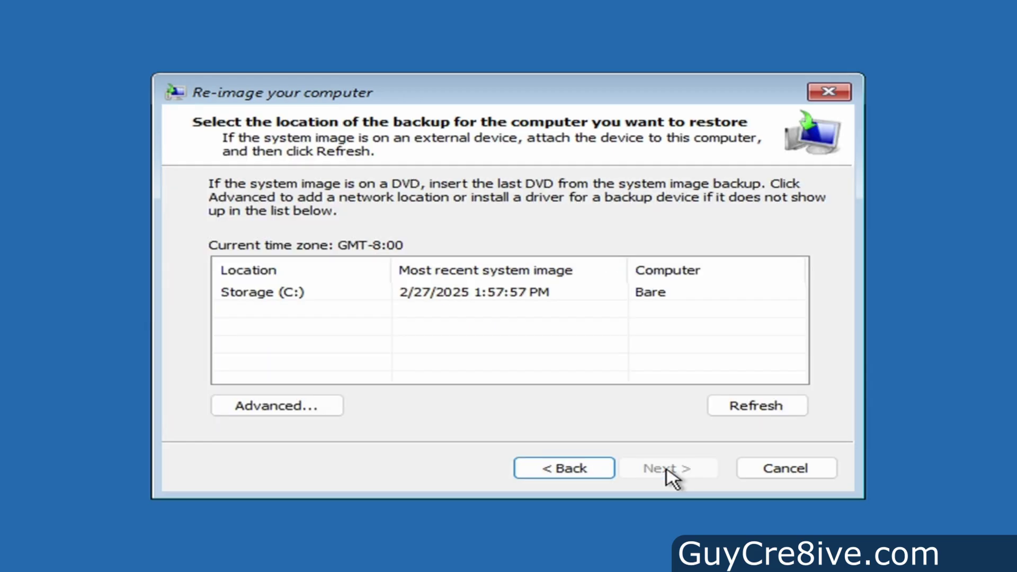
{"action": "left_click", "coordinate": [557, 297]}
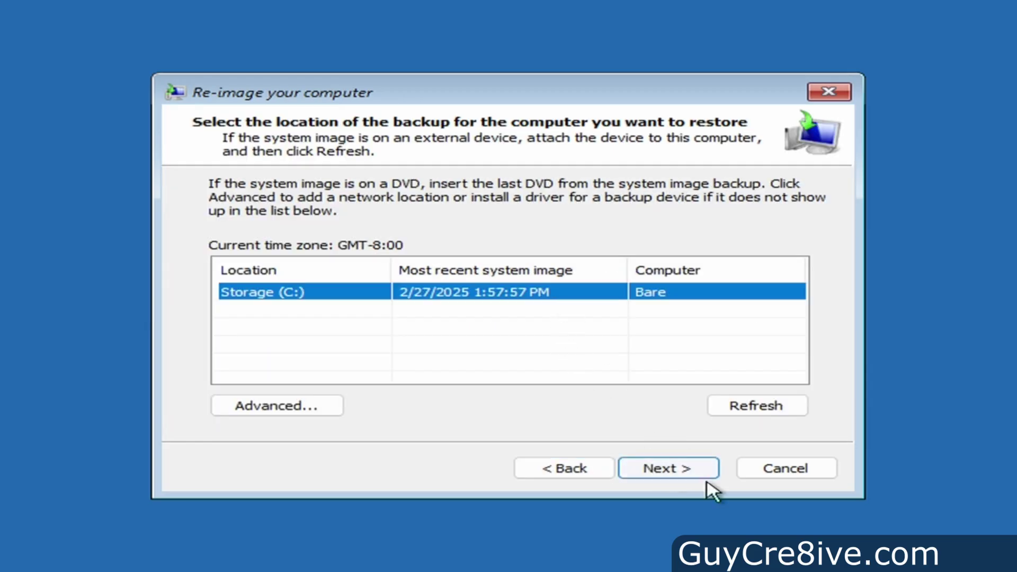
{"action": "left_click", "coordinate": [681, 475]}
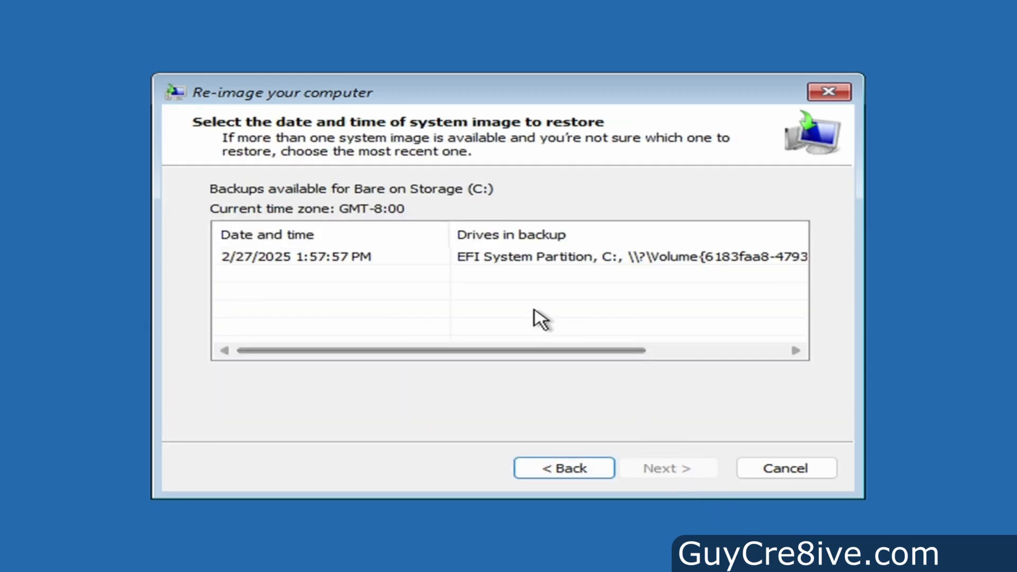
{"action": "left_click", "coordinate": [492, 262]}
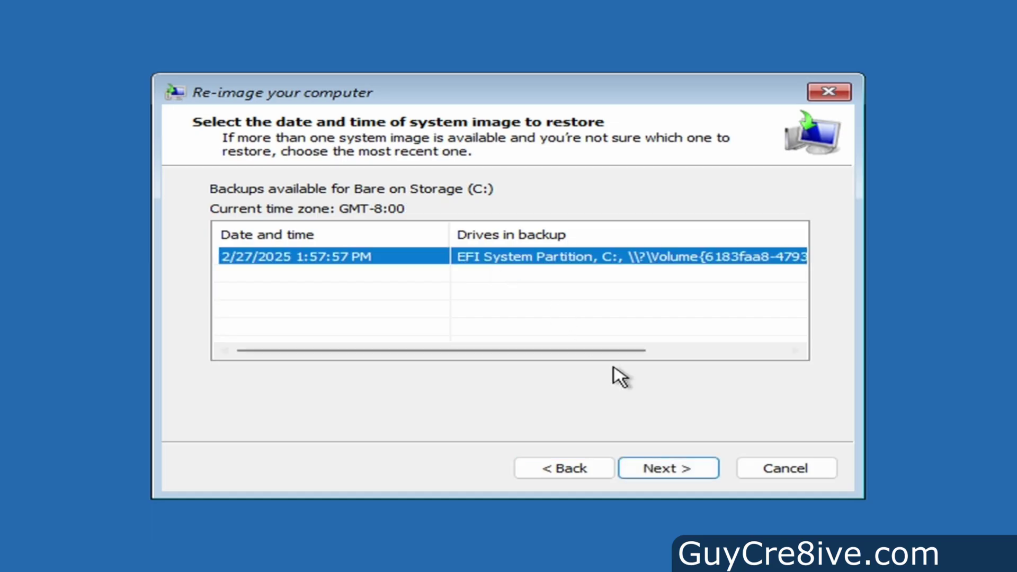
{"action": "left_click", "coordinate": [691, 471]}
{"action": "left_click", "coordinate": [683, 473]}
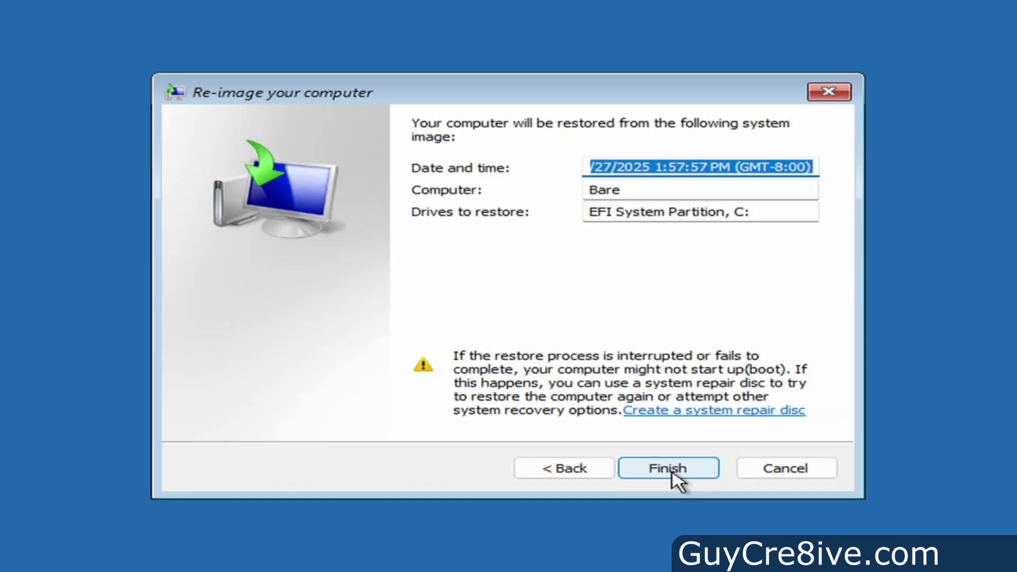
- Go back to the wizard's first page and restore from the latest available system image, confirming the drive overwrite
{"action": "left_click", "coordinate": [558, 473]}
{"action": "left_click", "coordinate": [558, 473]}
{"action": "left_click", "coordinate": [558, 473]}
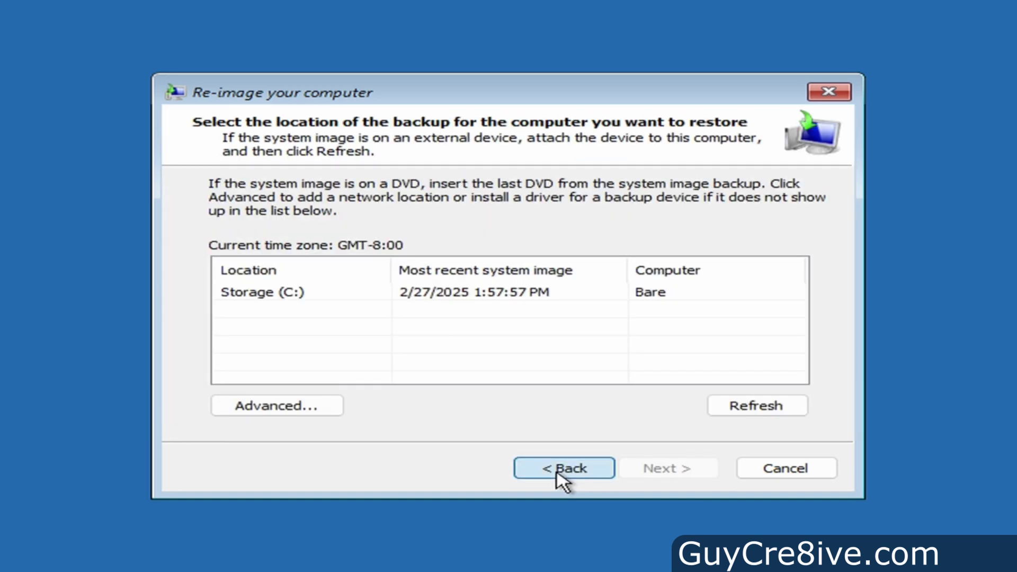
{"action": "left_click", "coordinate": [559, 473]}
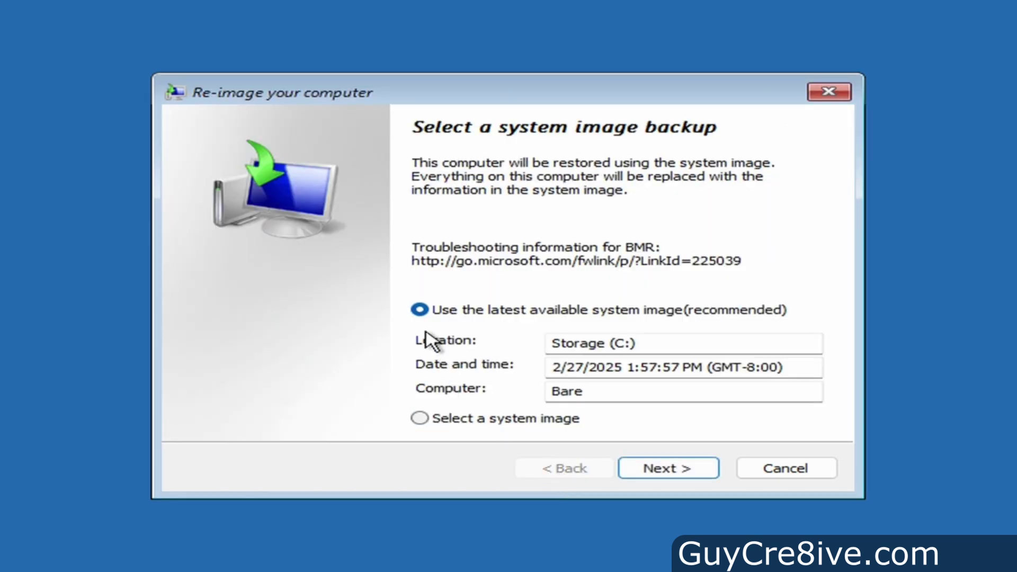
{"action": "left_click", "coordinate": [660, 474]}
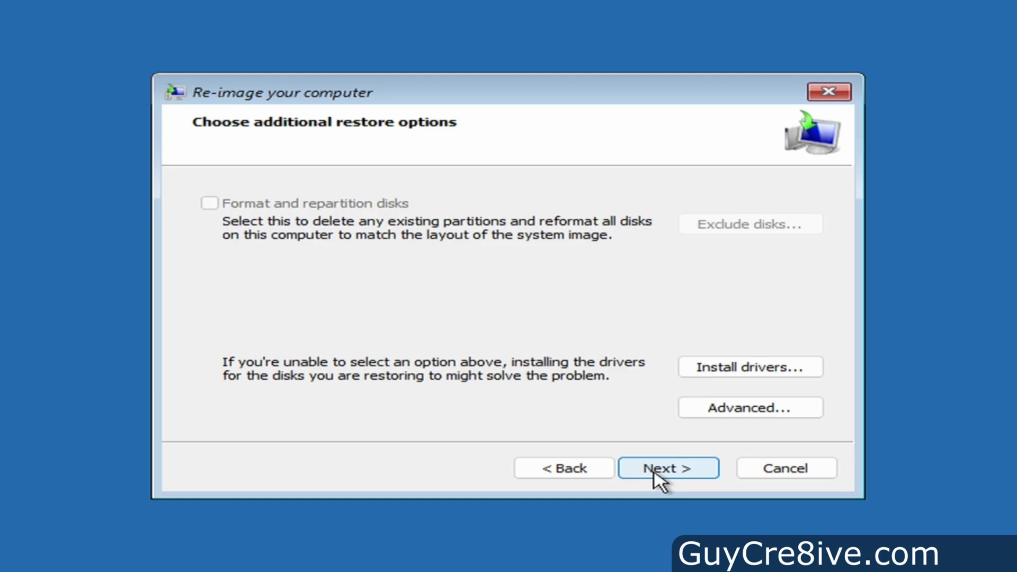
{"action": "left_click", "coordinate": [660, 475]}
{"action": "left_click", "coordinate": [654, 473]}
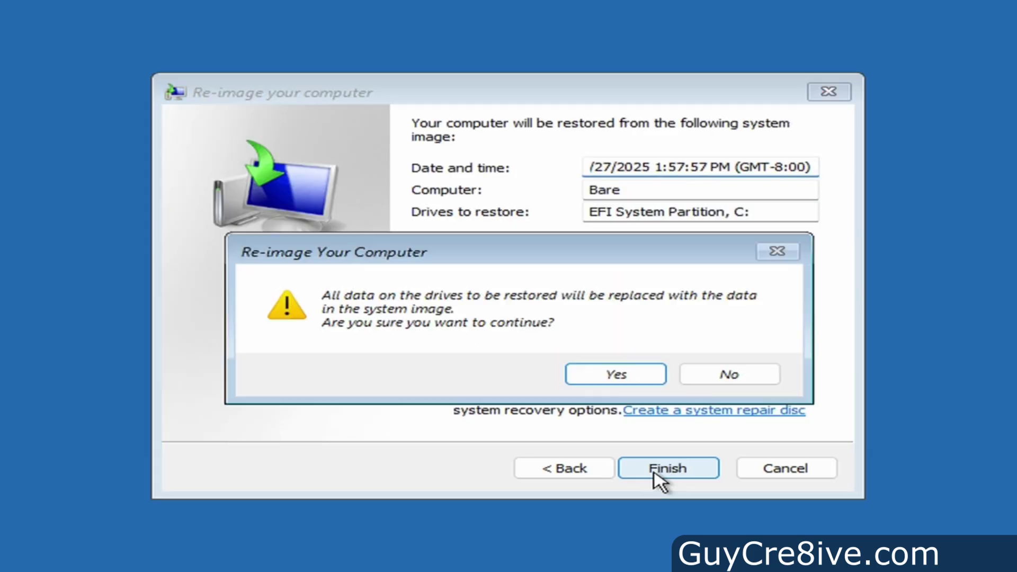
{"action": "left_click", "coordinate": [620, 380]}
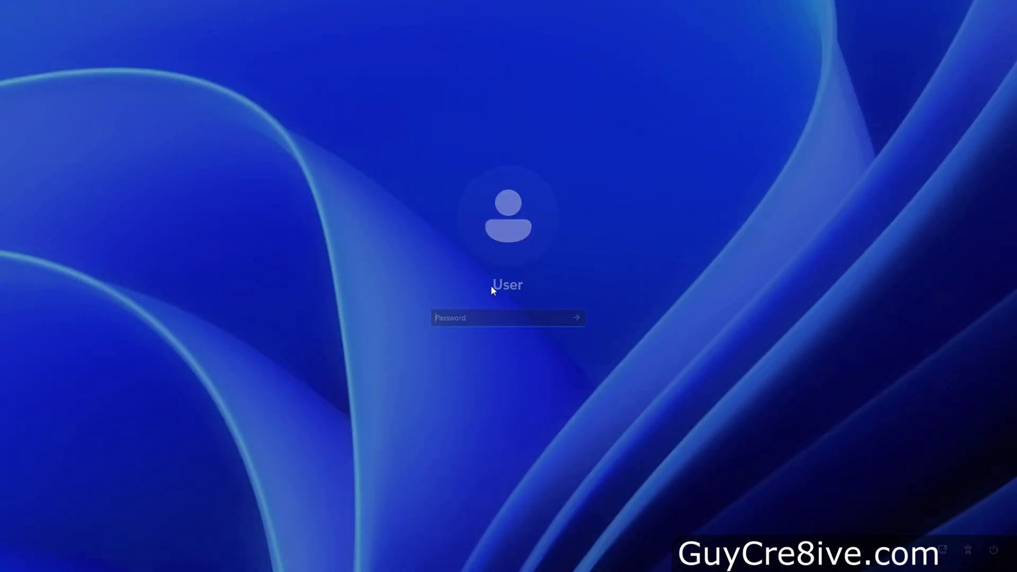
- Enter the account password at the sign-in screen to reach the restored desktop
{"action": "type", "text": "123456"}
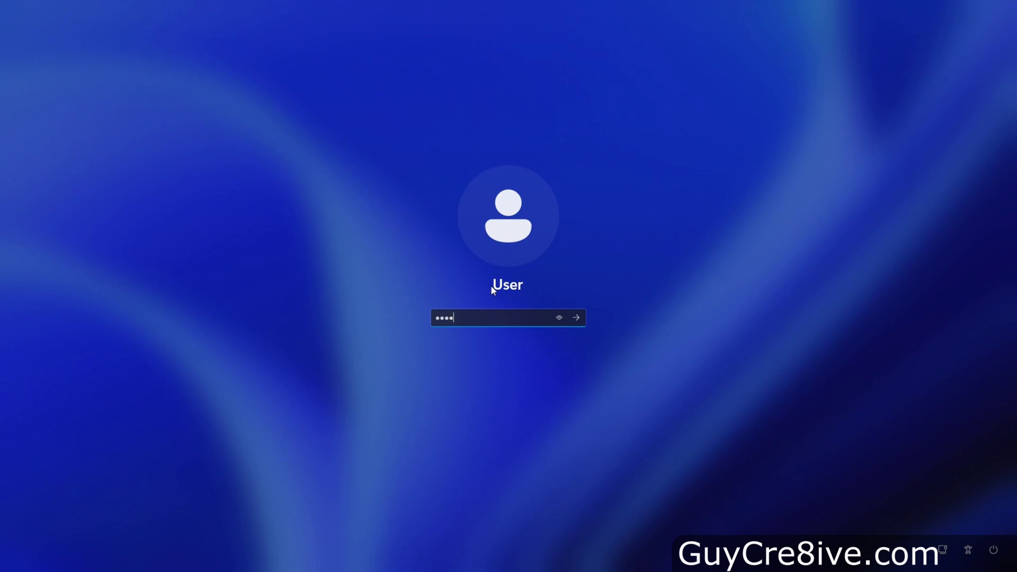
{"action": "key", "text": "Return"}
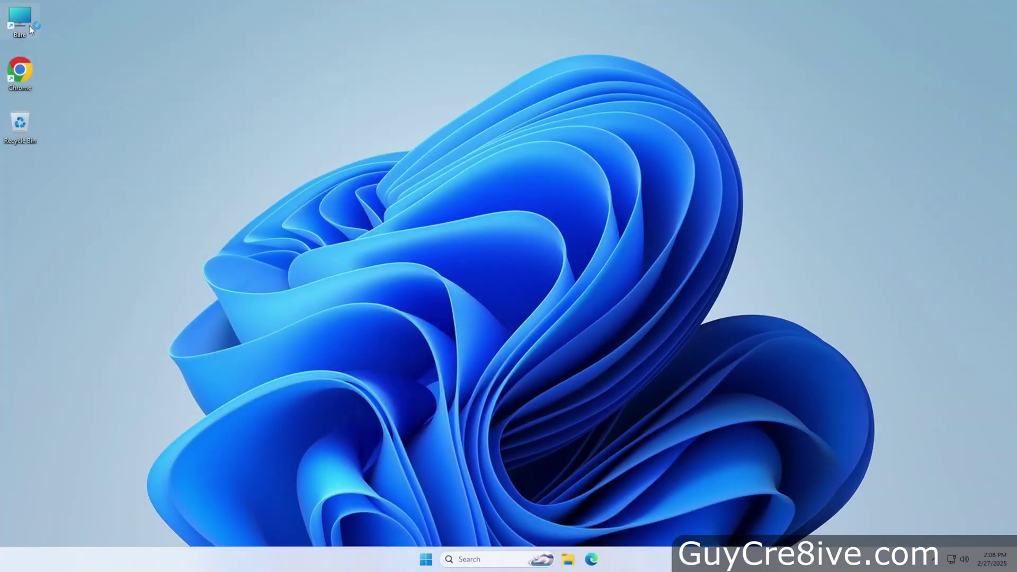
{"action": "key", "text": "super+e"}
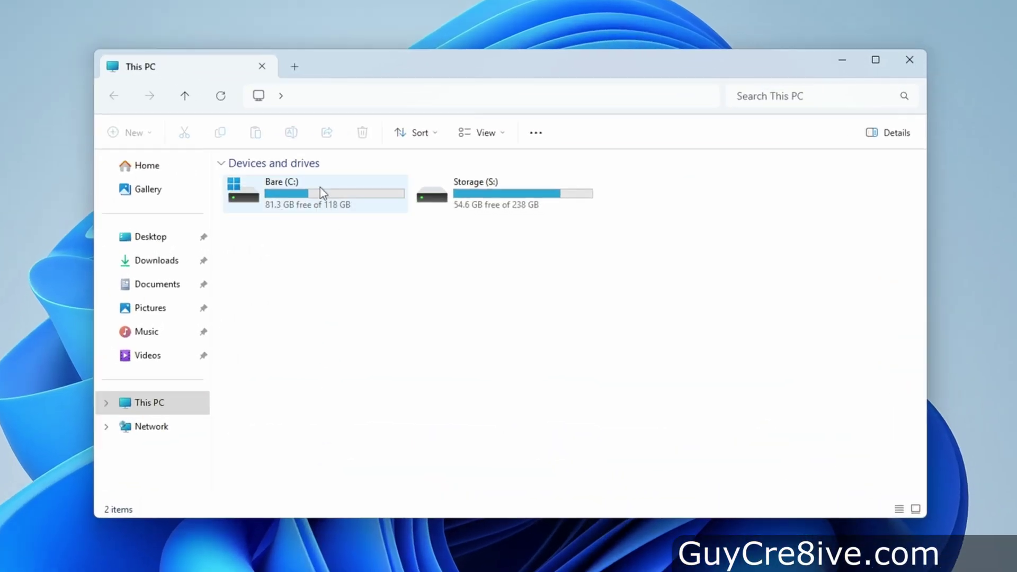
{"action": "double_click", "coordinate": [320, 186]}
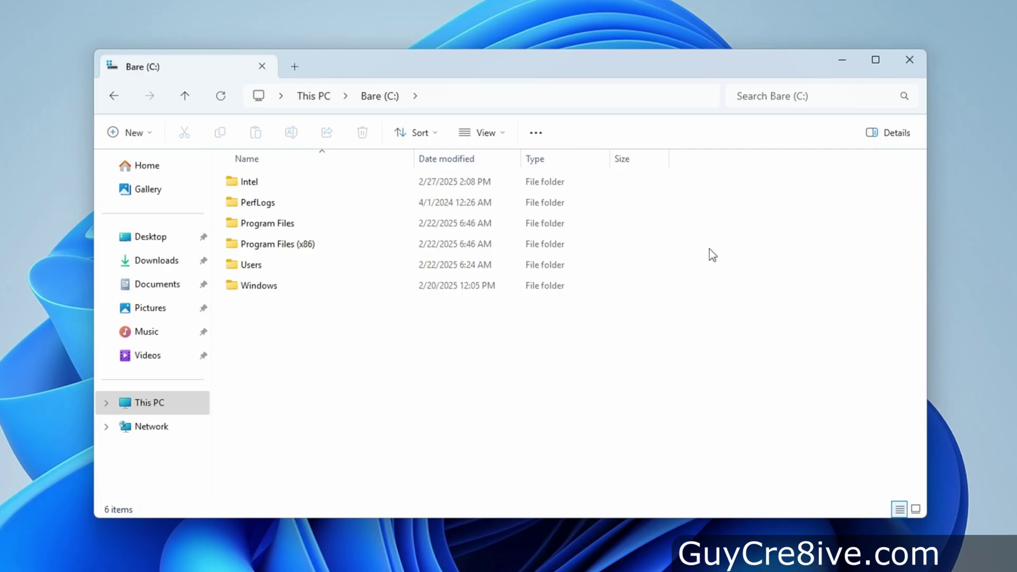
{"action": "left_click", "coordinate": [909, 60]}
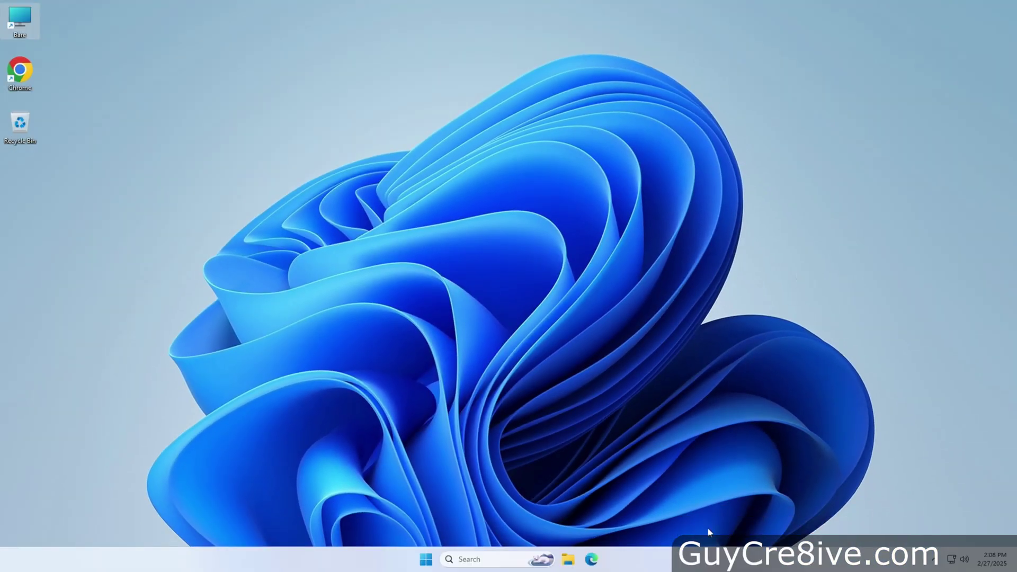